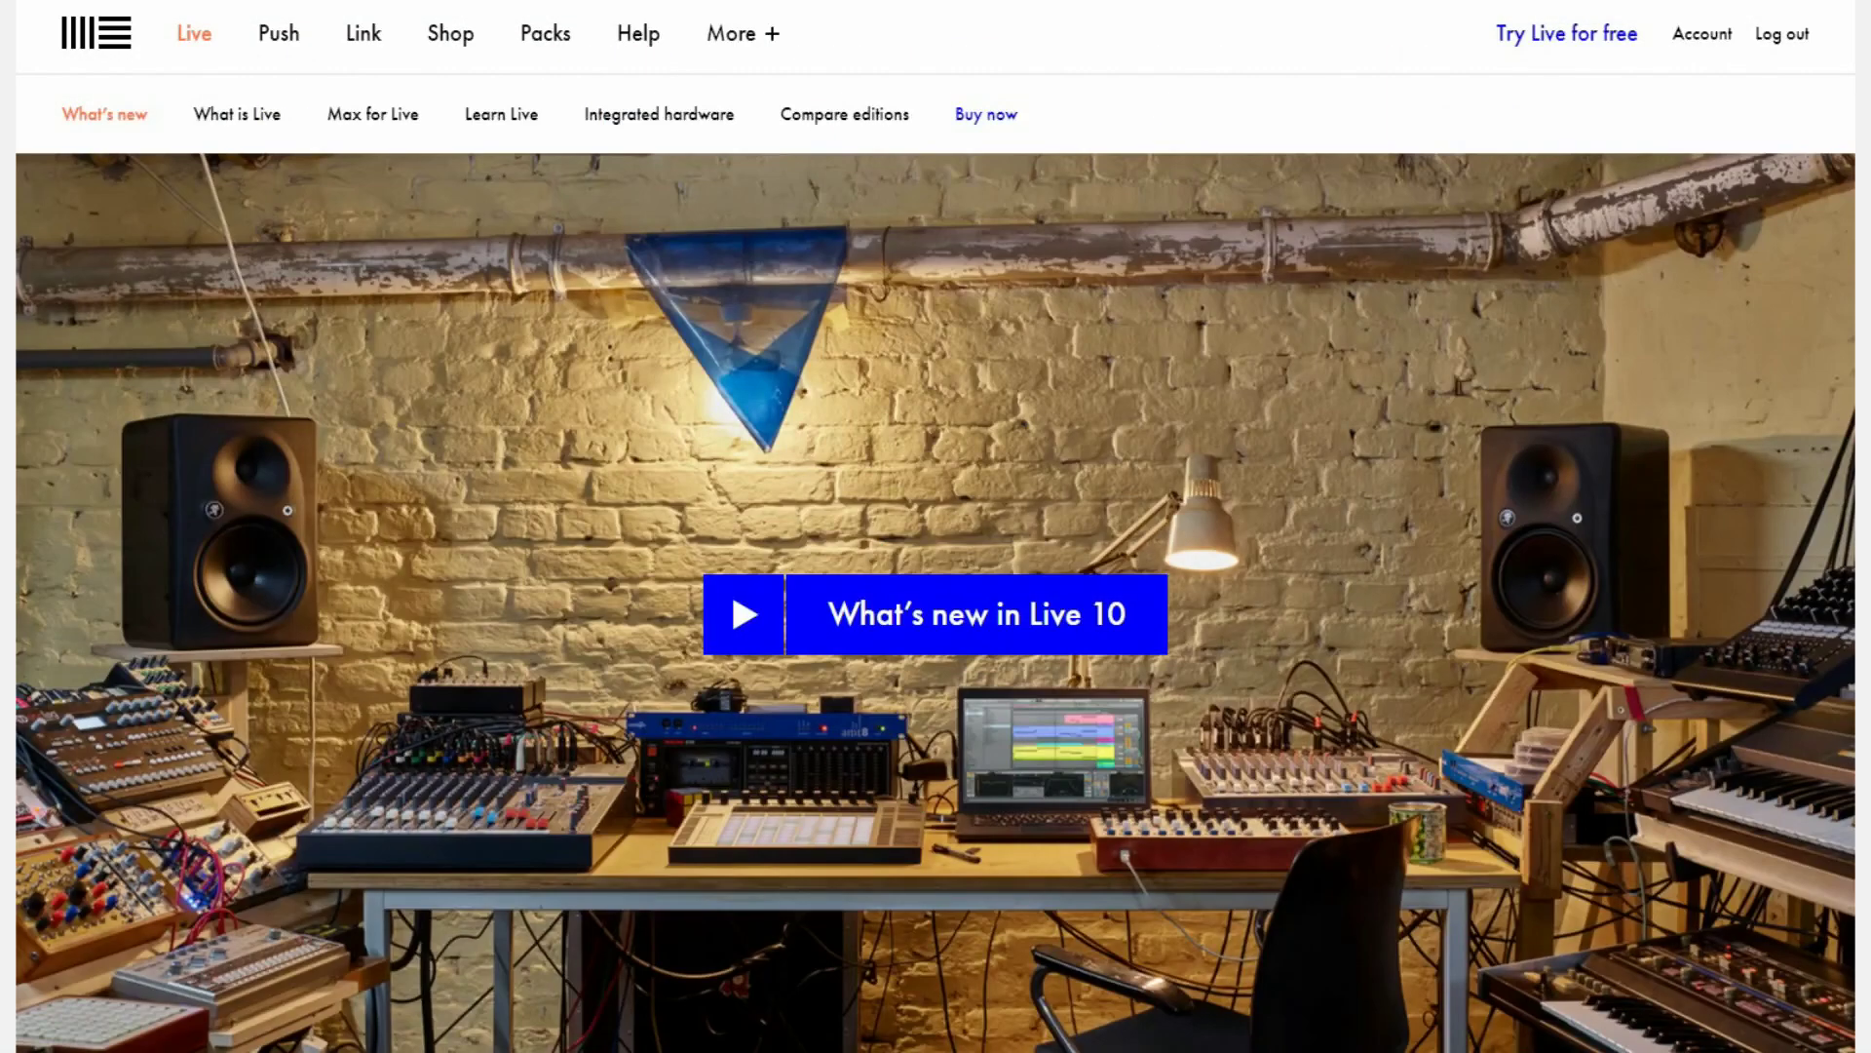
Step: Go from Ableton.com's Push page to Learning Synths' 'Get started making sounds' page
{"action": "left_click", "coordinate": [280, 43]}
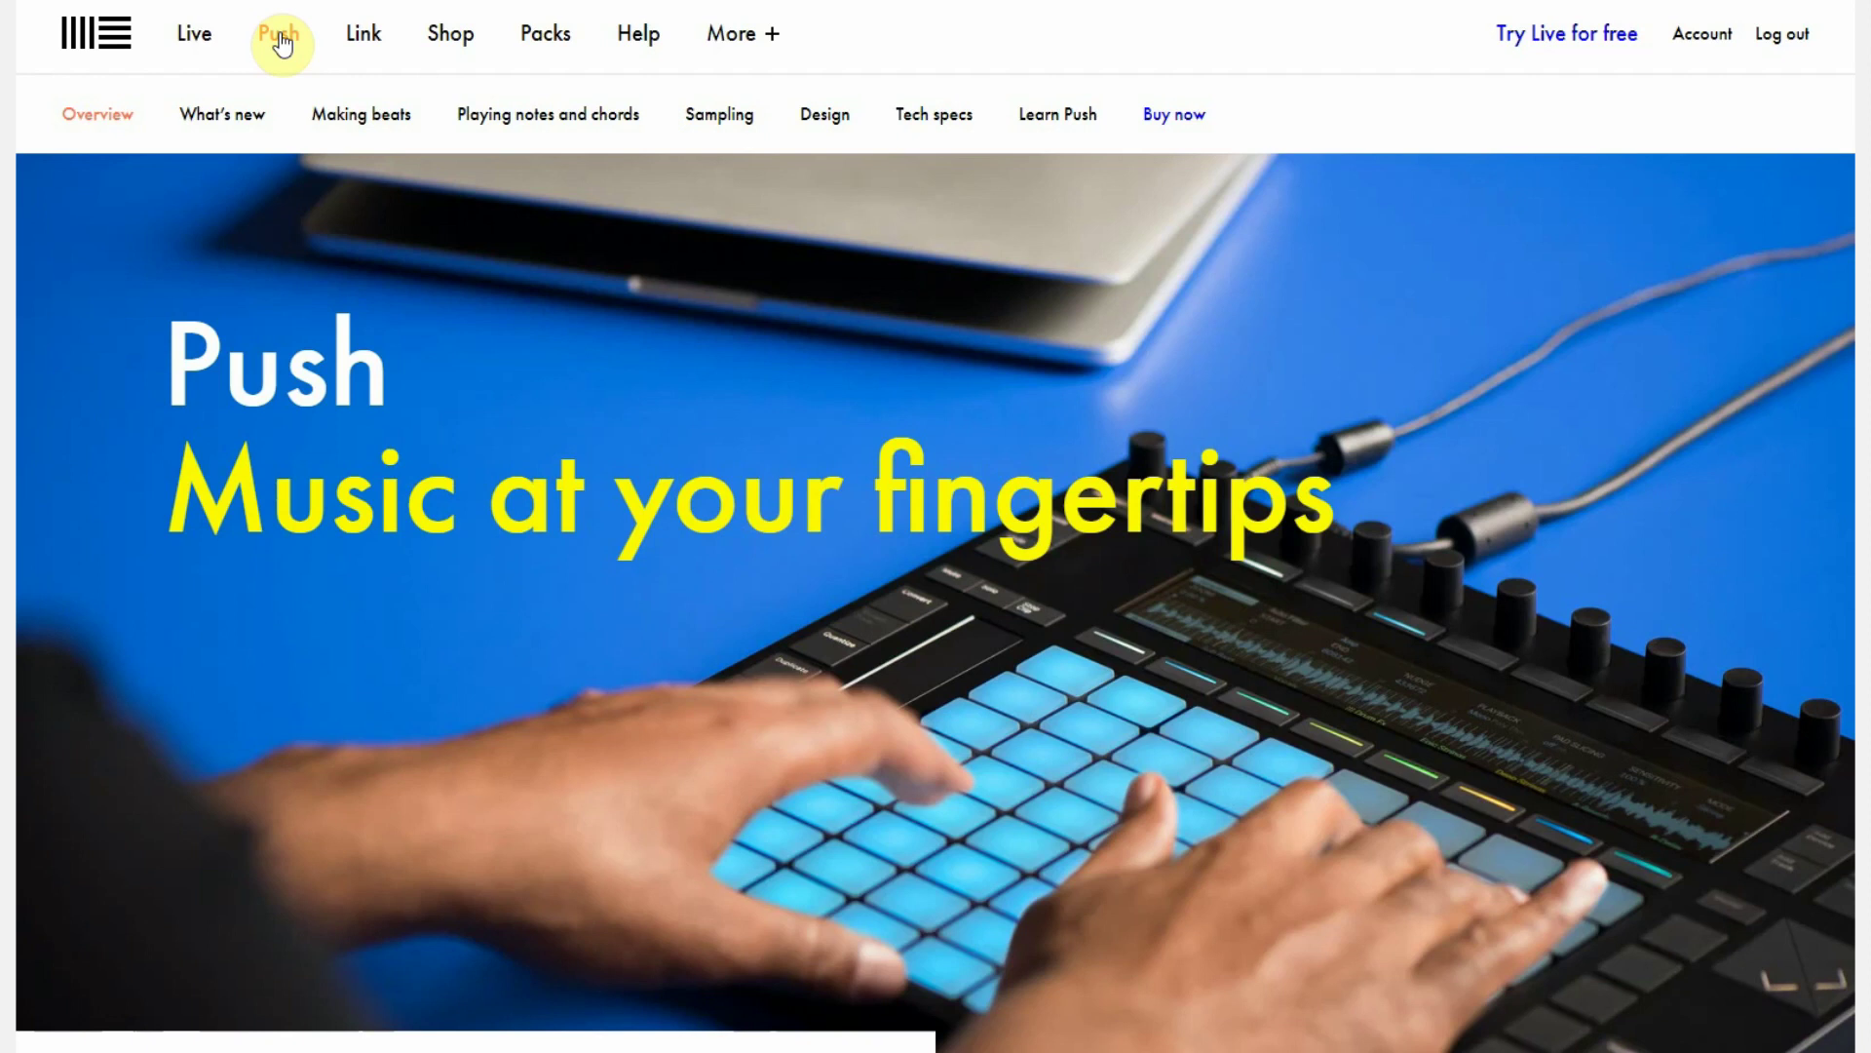
{"action": "left_click", "coordinate": [738, 38]}
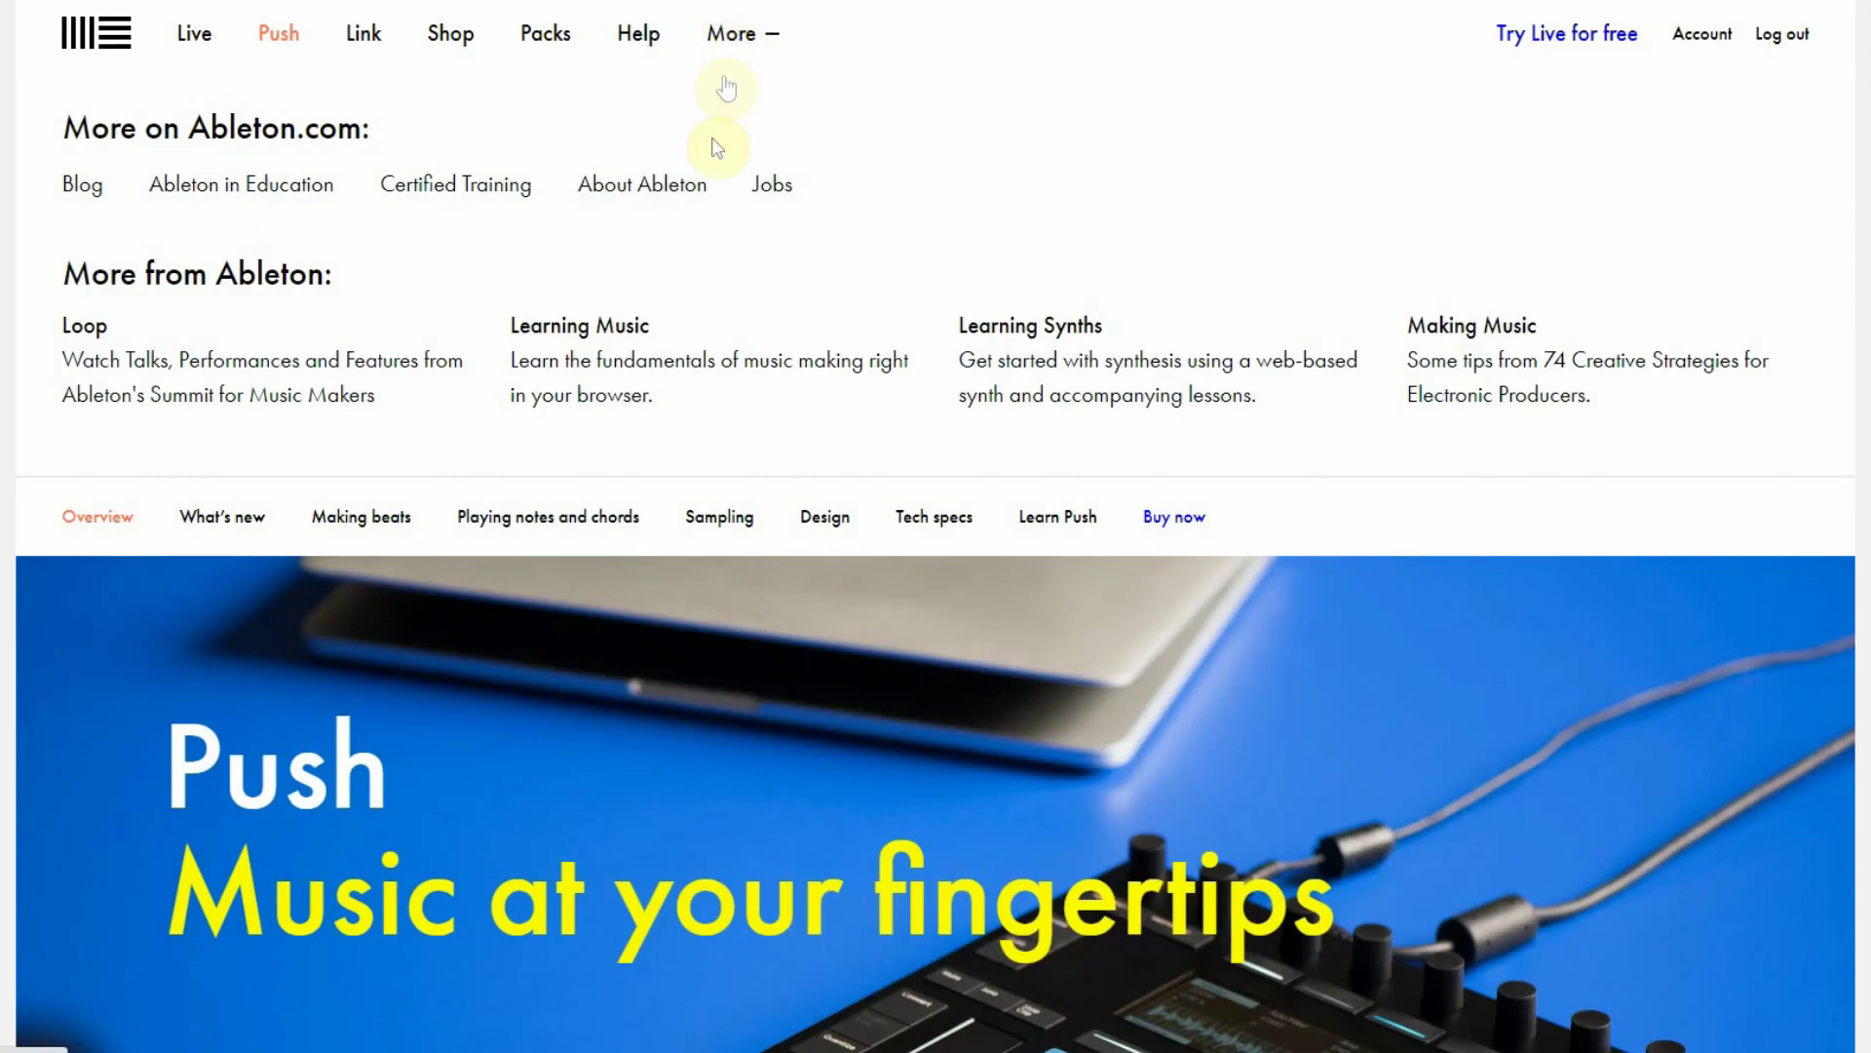
{"action": "left_click", "coordinate": [1053, 336]}
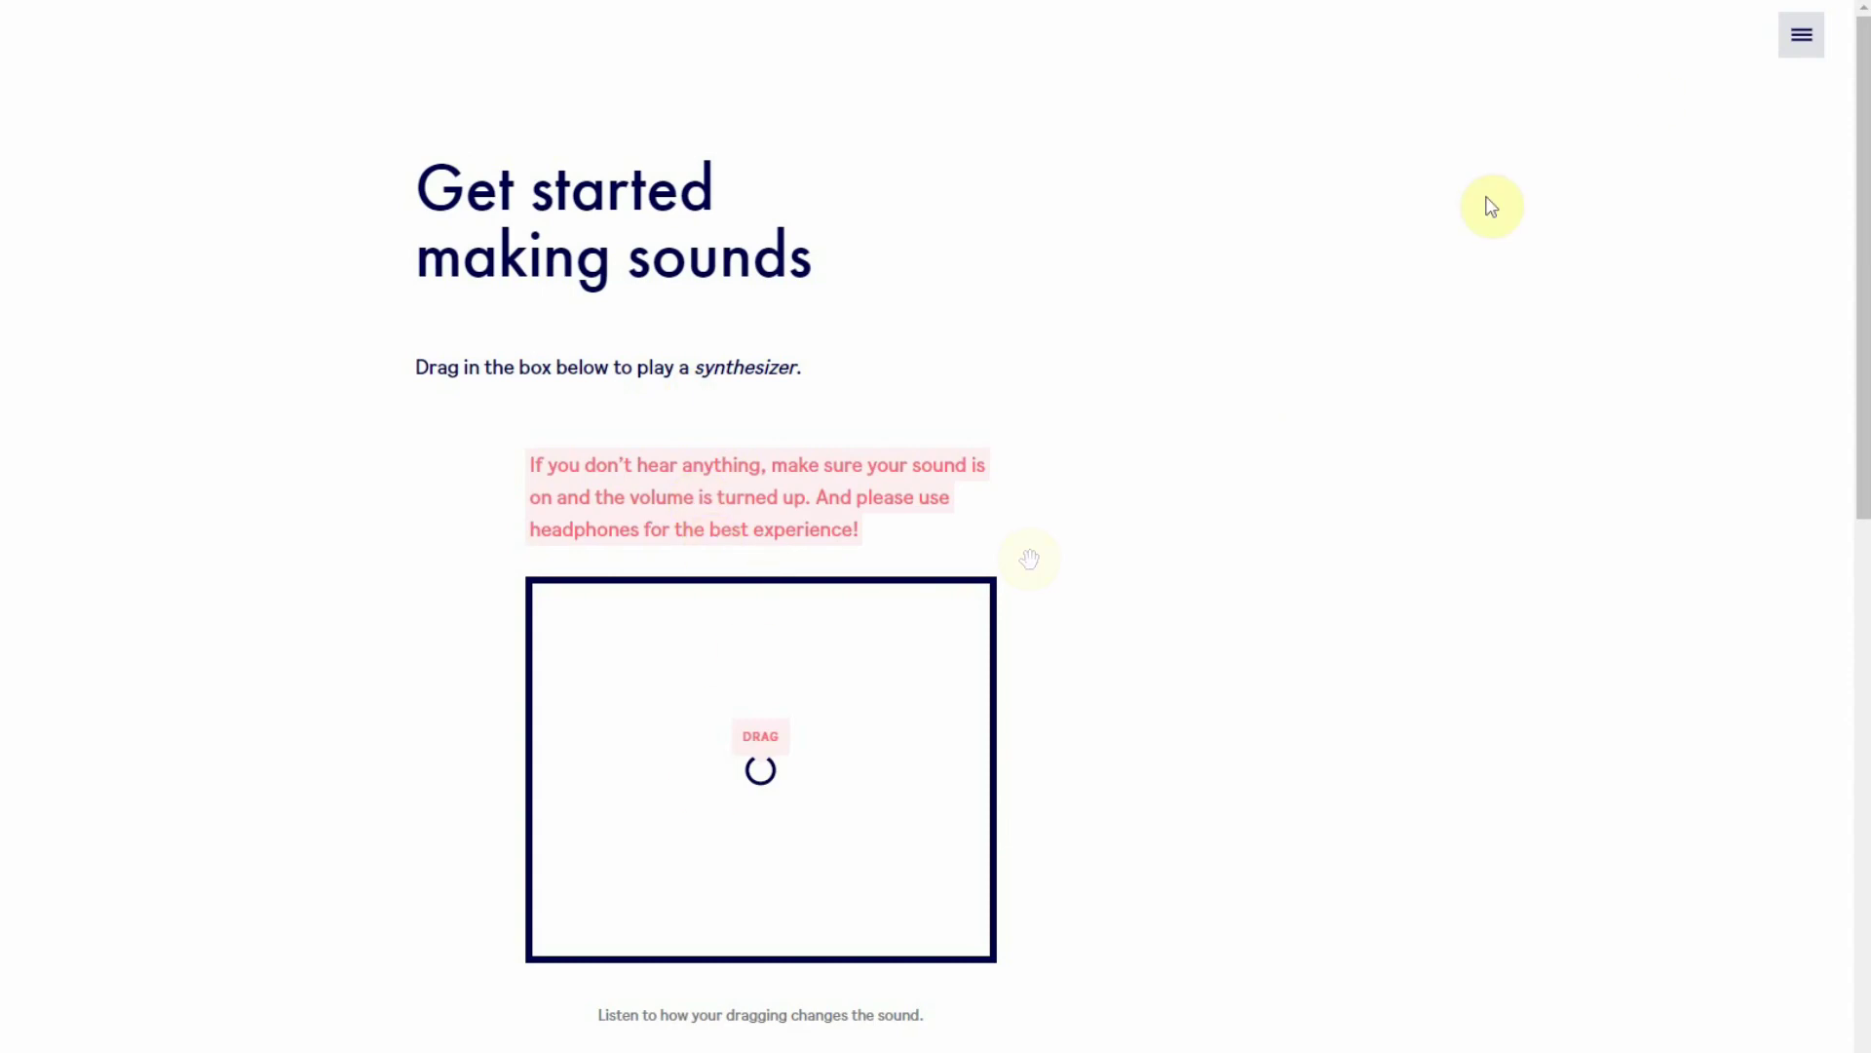
Step: Reach the Pitch lesson and play its synth, varying pitch and amplitude
{"action": "left_click", "coordinate": [1808, 43]}
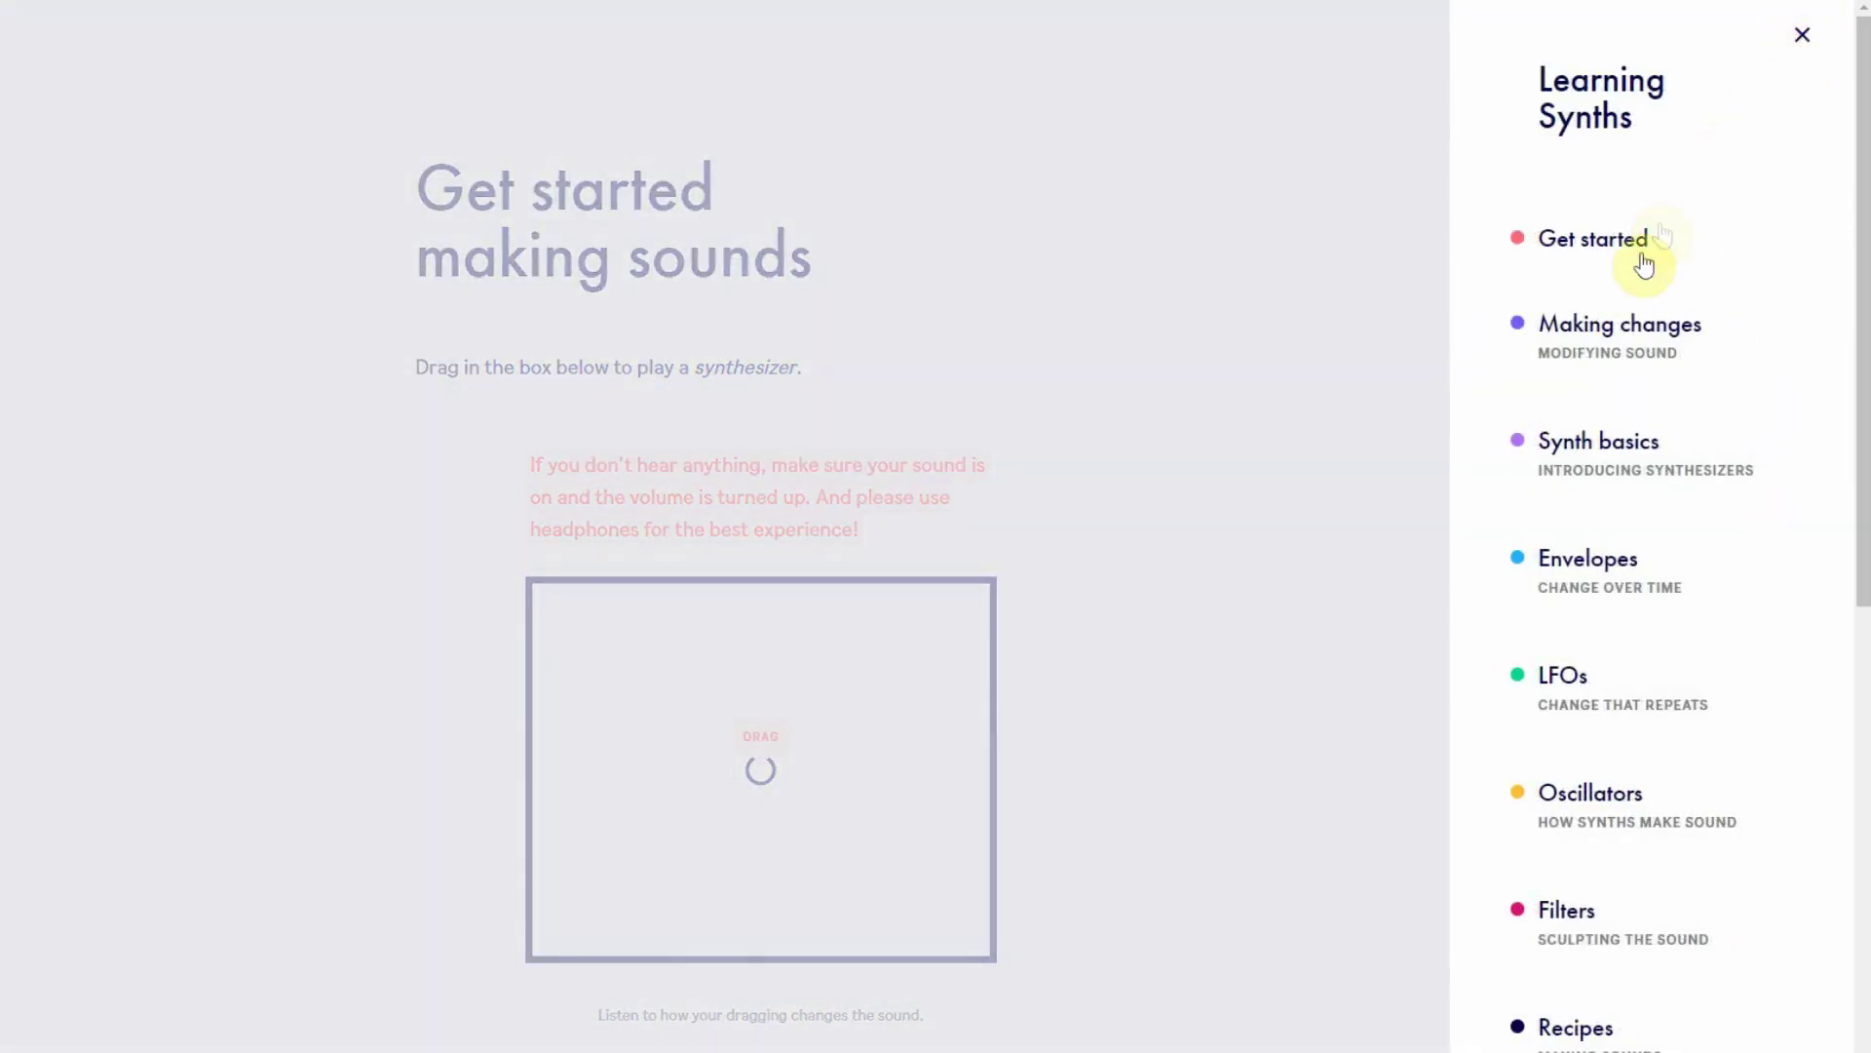
{"action": "left_click", "coordinate": [1599, 340]}
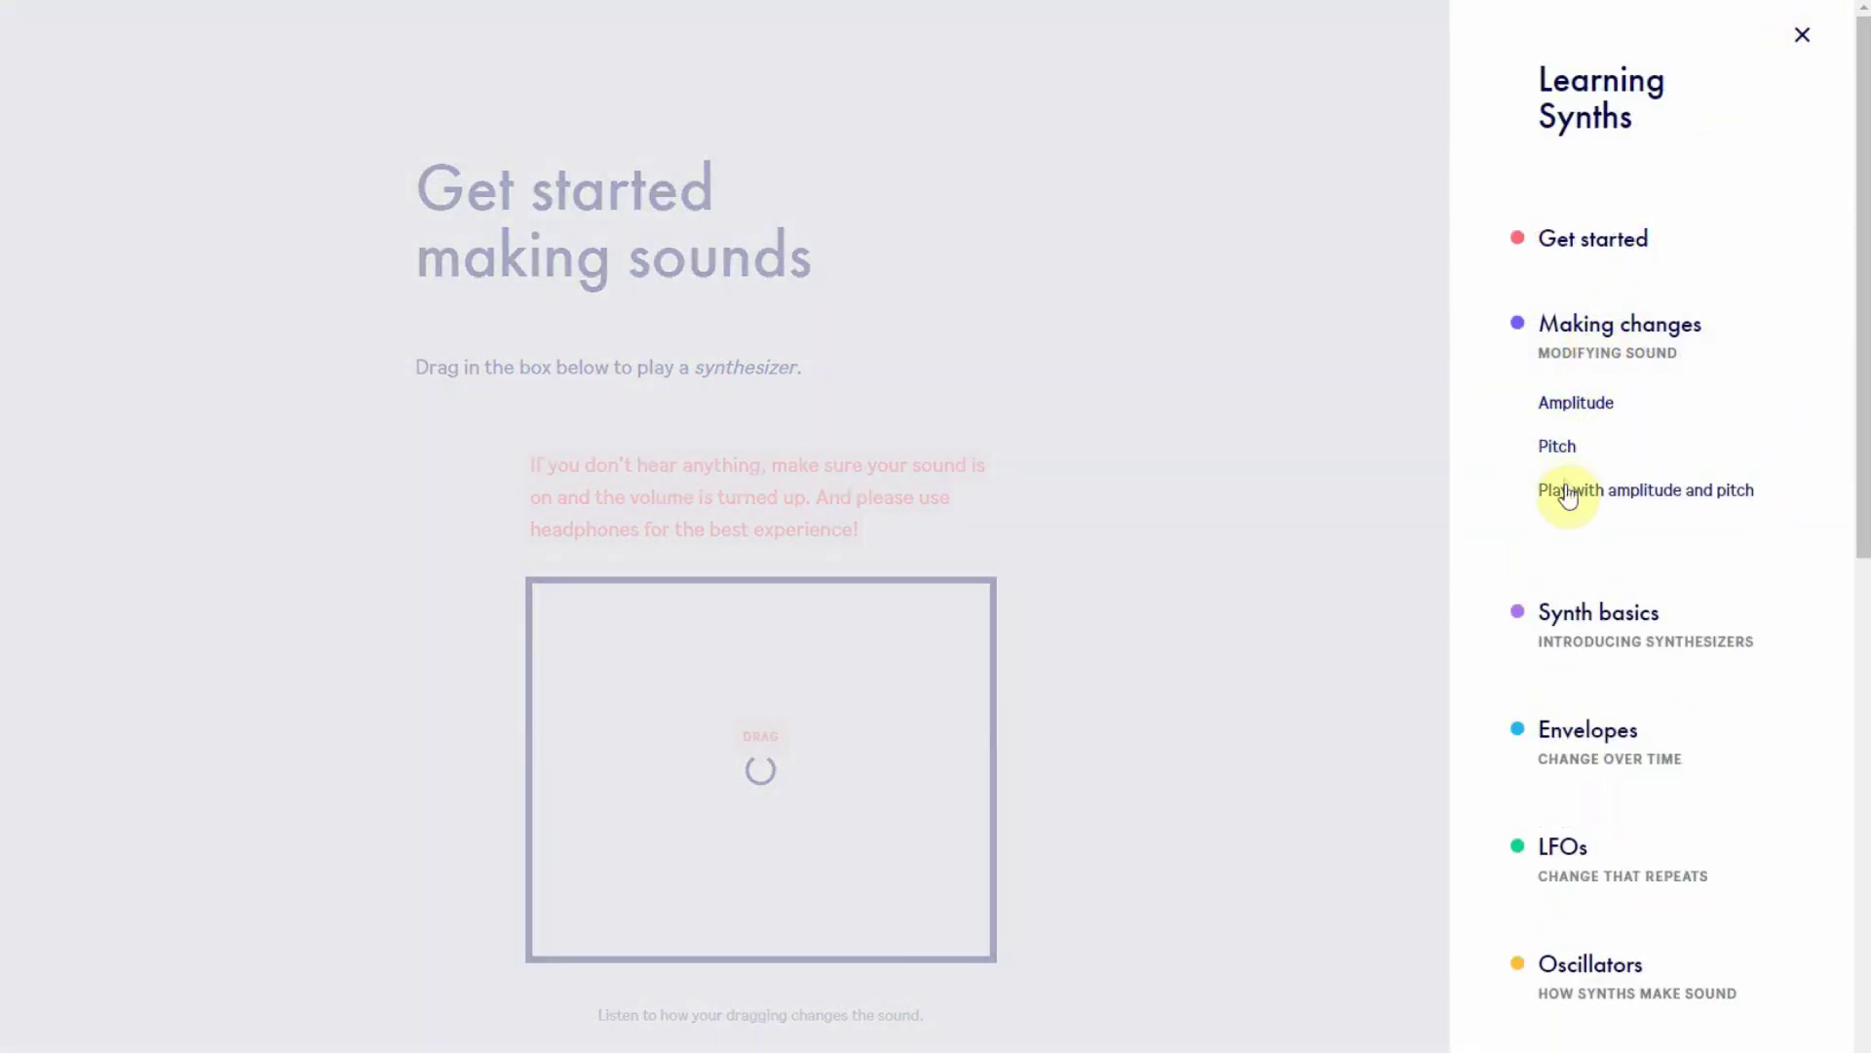
{"action": "left_click", "coordinate": [1558, 446]}
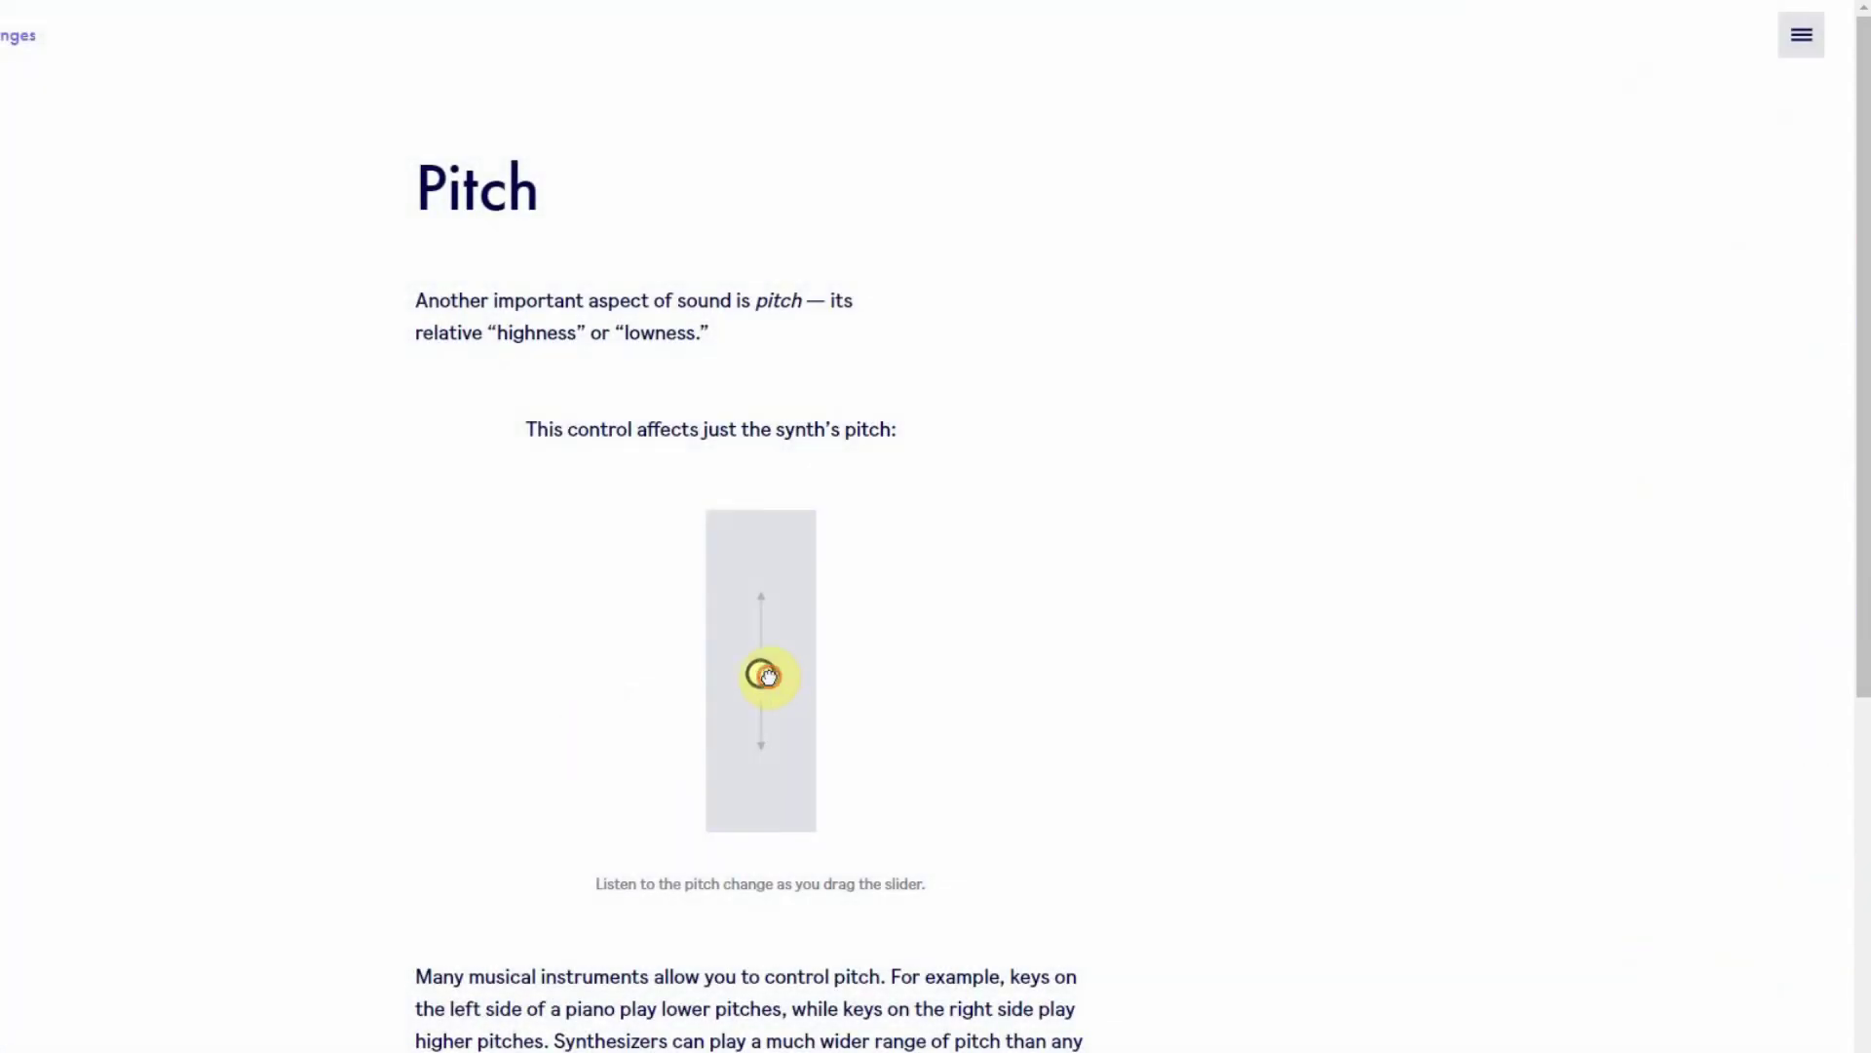
{"action": "left_click_drag", "start_coordinate": [764, 674], "coordinate": [776, 582]}
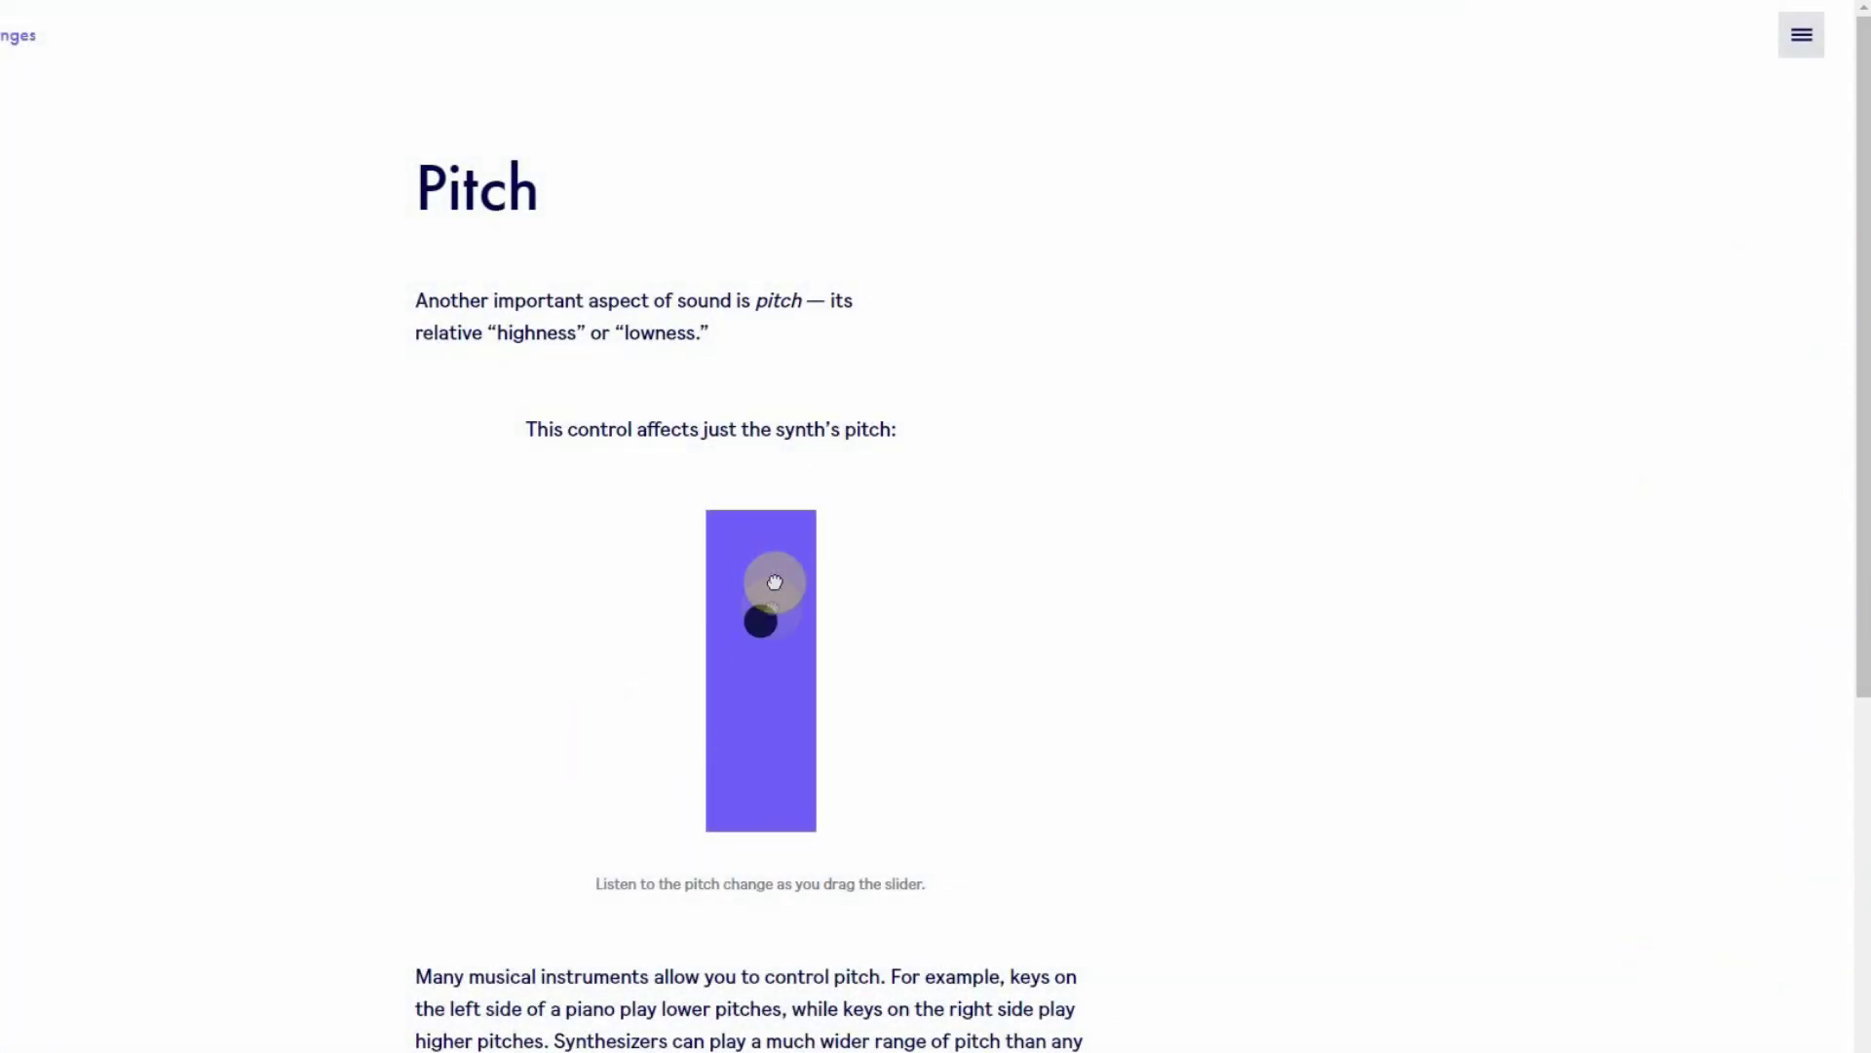
{"action": "scroll", "coordinate": [1625, 192], "scroll_direction": "down", "scroll_amount": 1}
{"action": "mouse_move", "coordinate": [756, 731]}
{"action": "left_mouse_down"}
{"action": "mouse_move", "coordinate": [601, 842]}
{"action": "mouse_move", "coordinate": [574, 651]}
{"action": "mouse_move", "coordinate": [860, 756]}
{"action": "mouse_move", "coordinate": [873, 879]}
{"action": "mouse_move", "coordinate": [946, 868]}
{"action": "left_mouse_up"}
{"action": "scroll", "coordinate": [1607, 826], "scroll_direction": "down", "scroll_amount": 4}
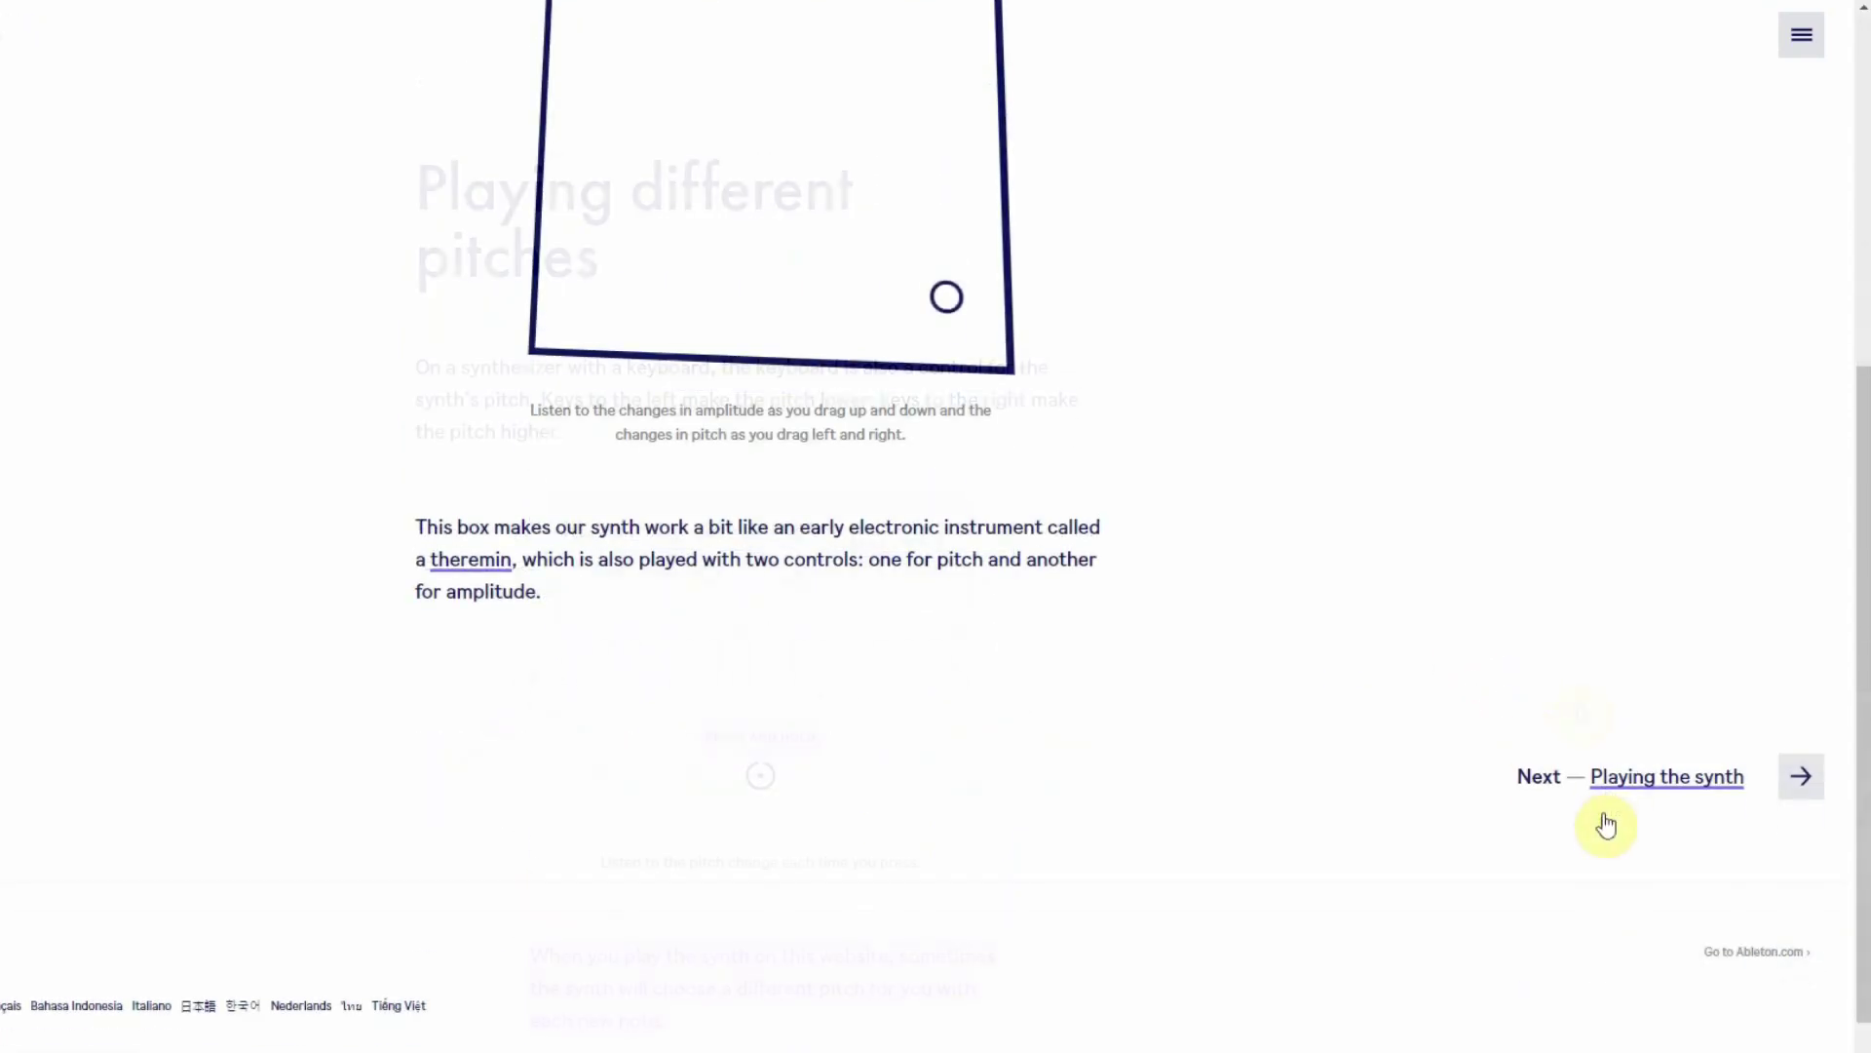
Step: Play a series of notes at different pitches on the keyboard synth
{"action": "left_click", "coordinate": [760, 777]}
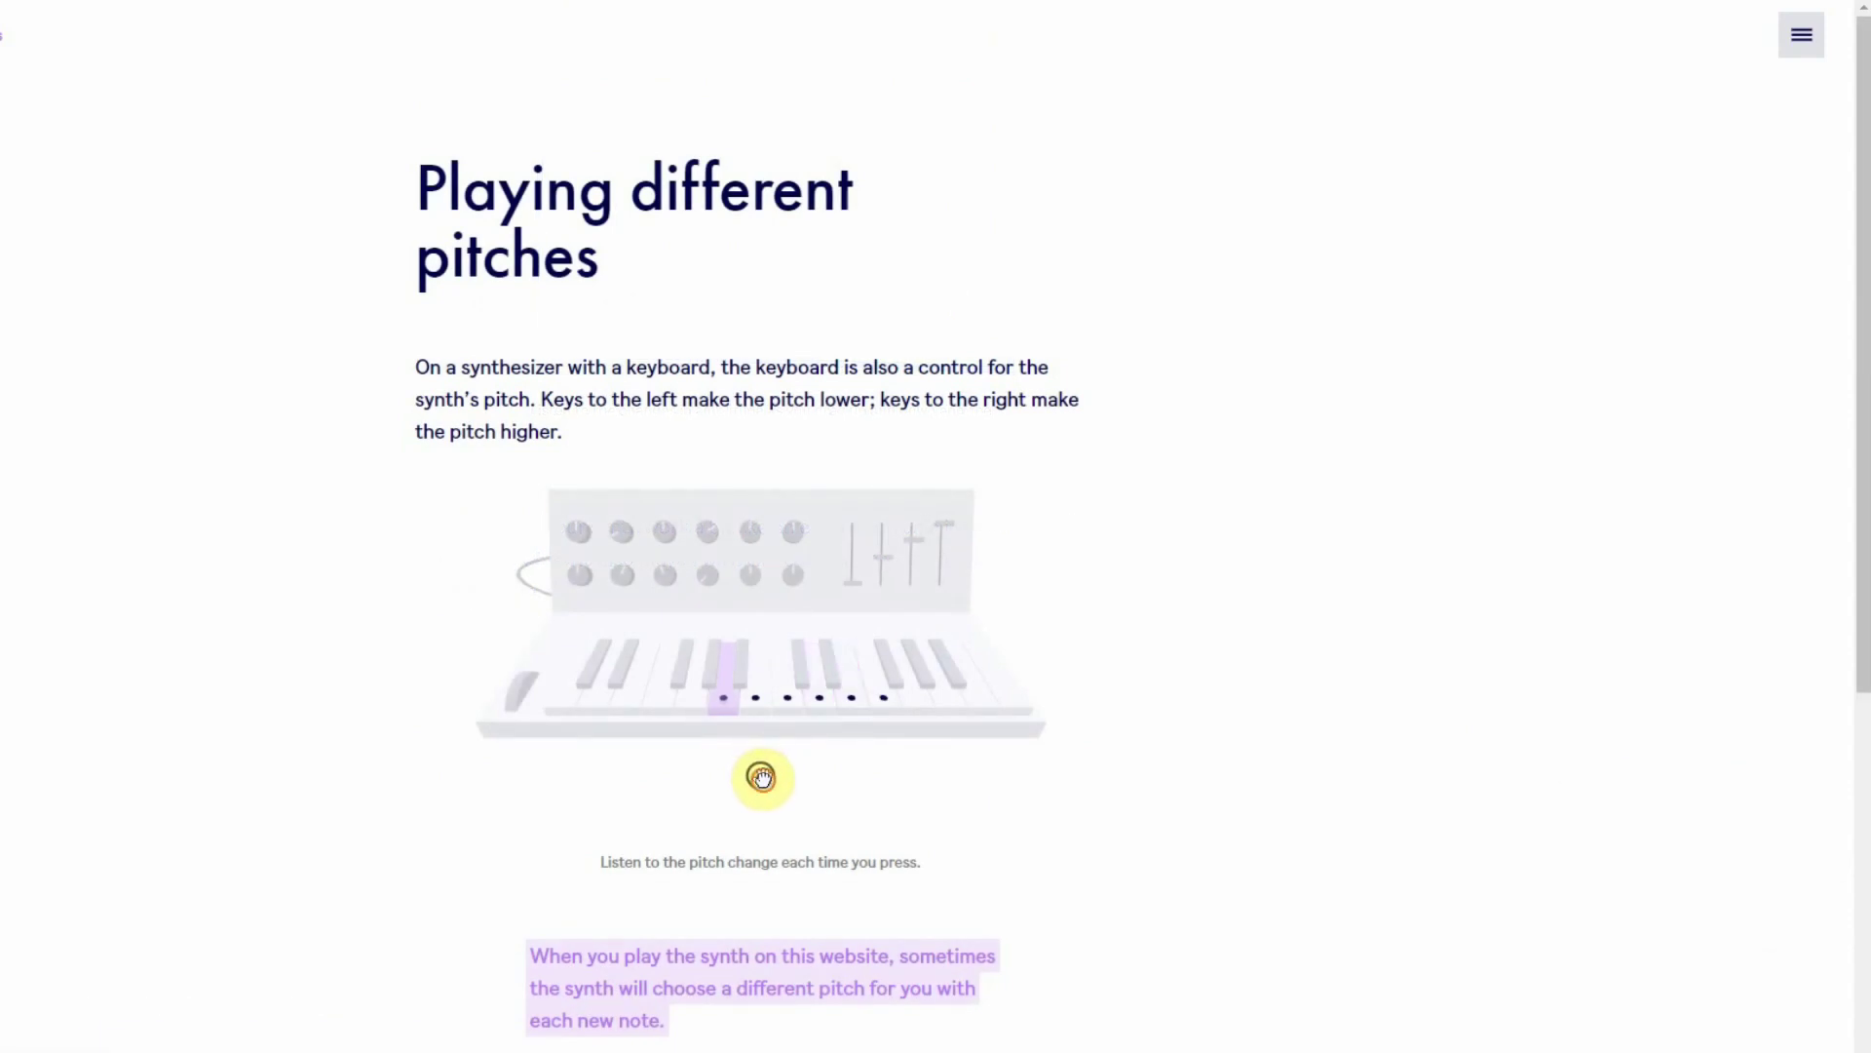
{"action": "left_click", "coordinate": [761, 777]}
{"action": "left_click", "coordinate": [761, 776]}
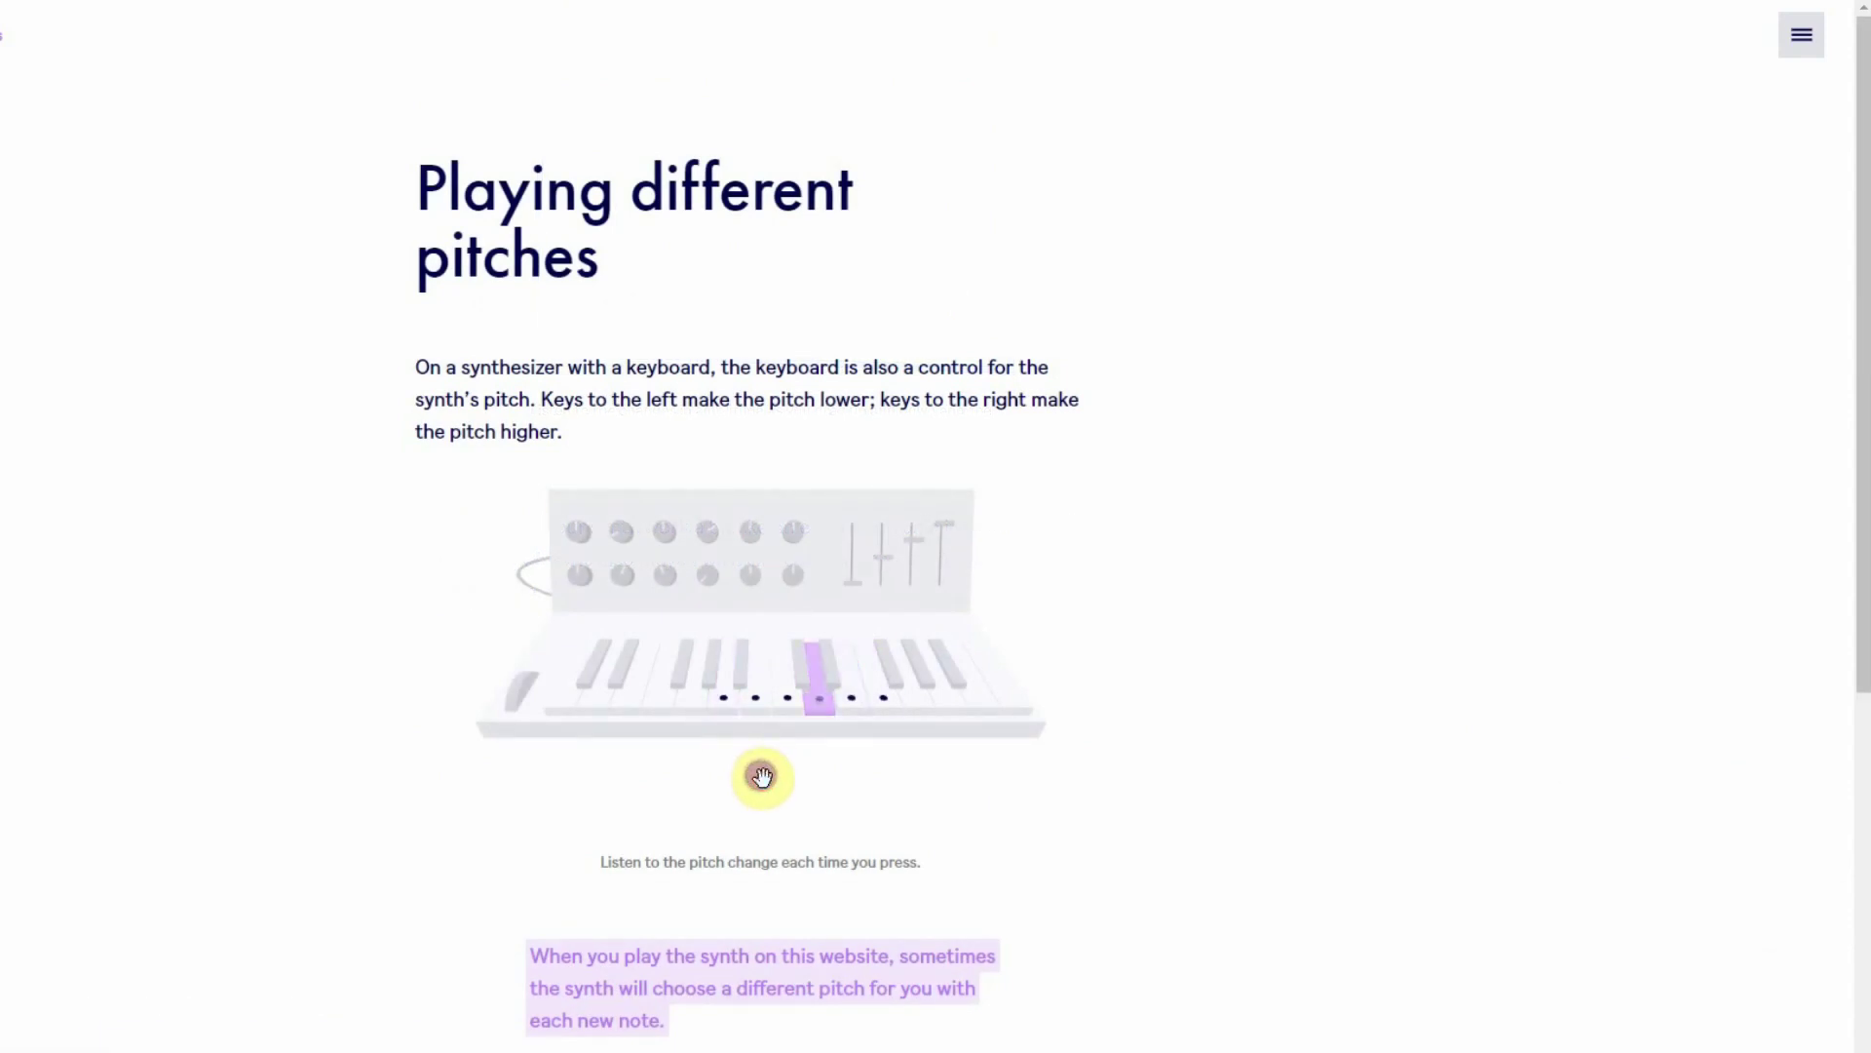
{"action": "left_click", "coordinate": [762, 777]}
{"action": "left_click", "coordinate": [762, 777]}
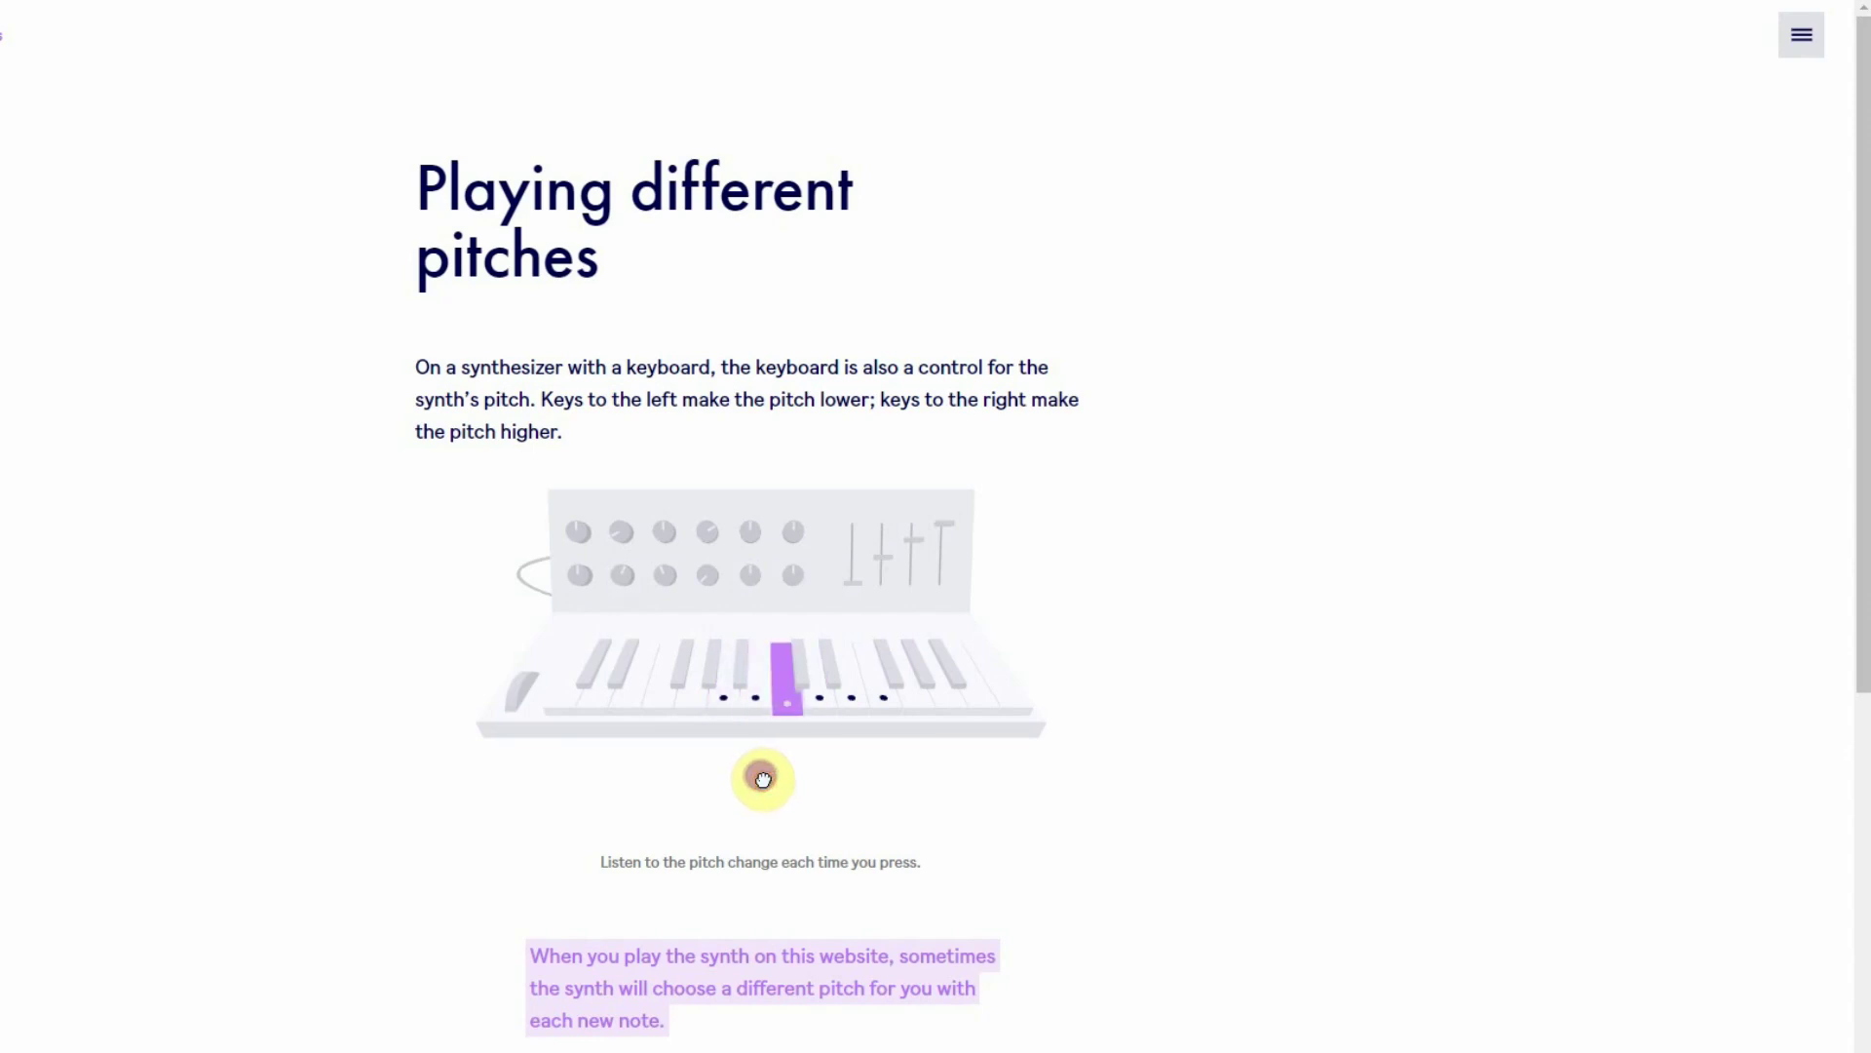
{"action": "scroll", "coordinate": [1534, 658], "scroll_direction": "down", "scroll_amount": 5}
{"action": "scroll", "coordinate": [1629, 502], "scroll_direction": "down", "scroll_amount": 5}
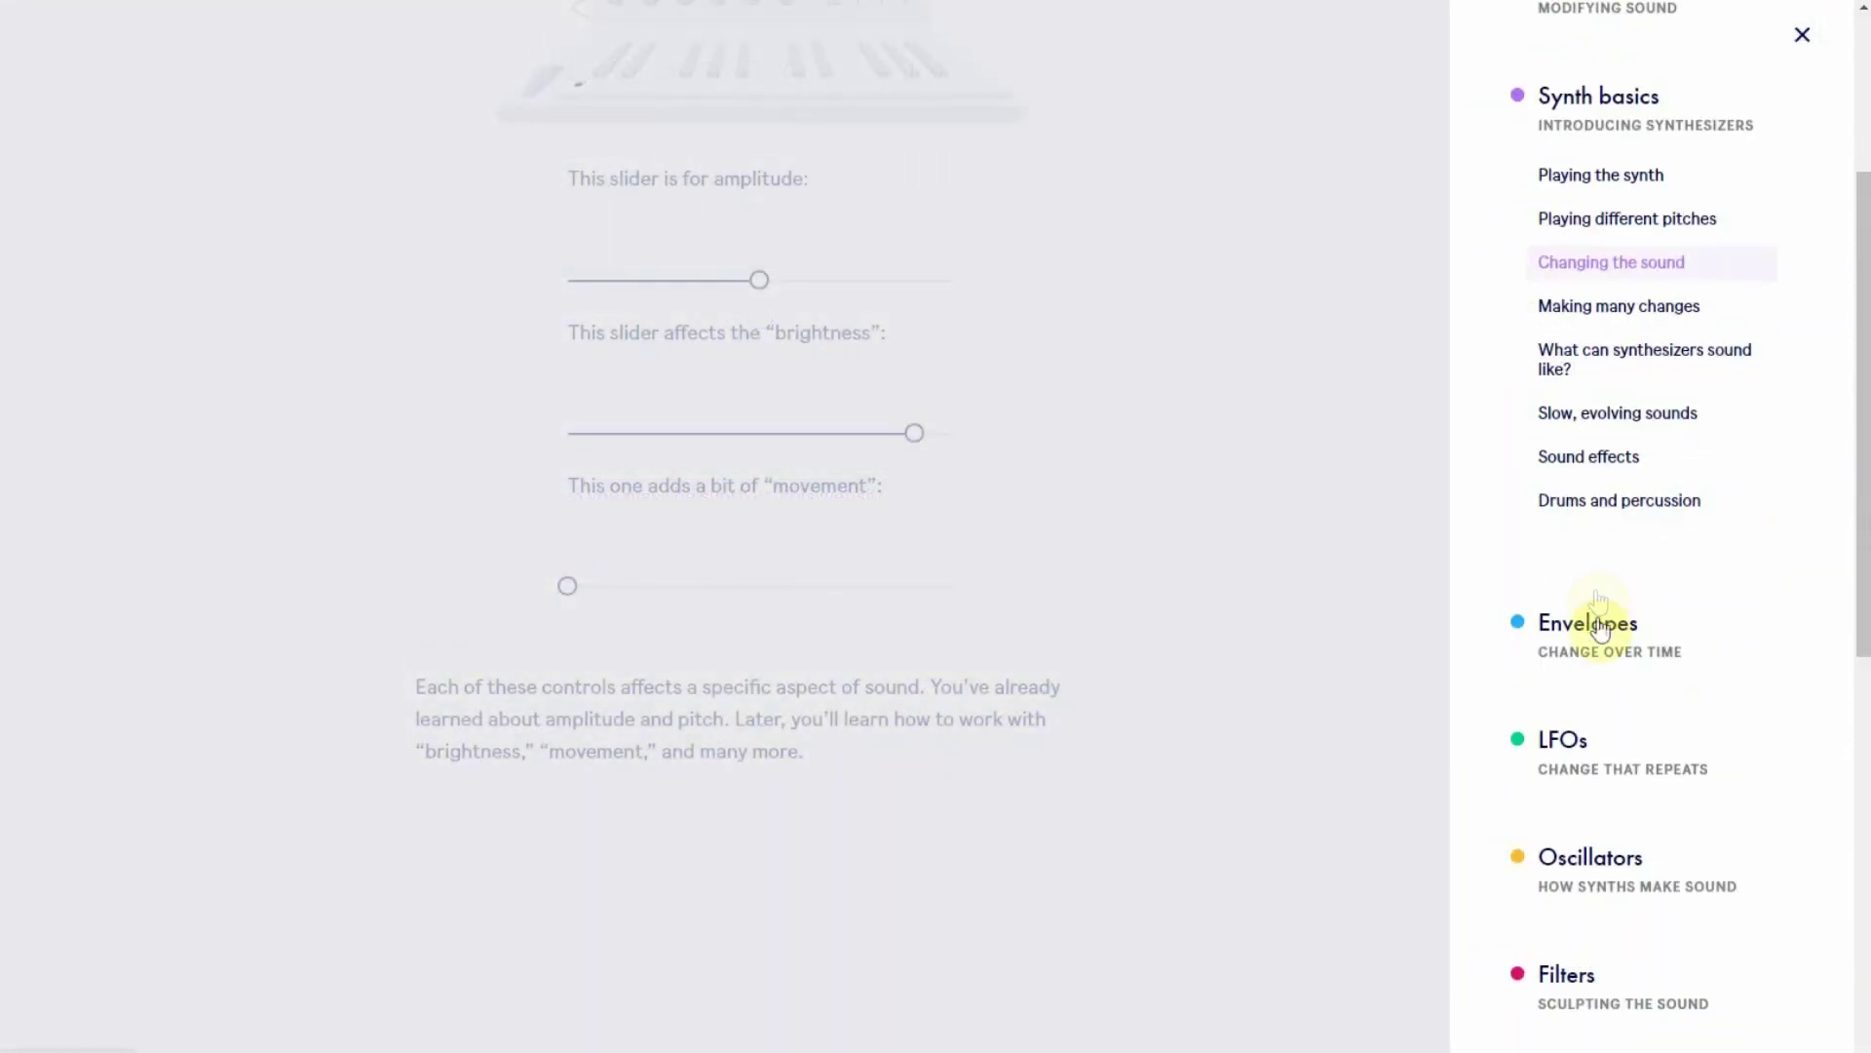
Step: Try the LFO rate lesson, then vary modulation amount, ending at 48.00 st
{"action": "left_click", "coordinate": [1599, 626]}
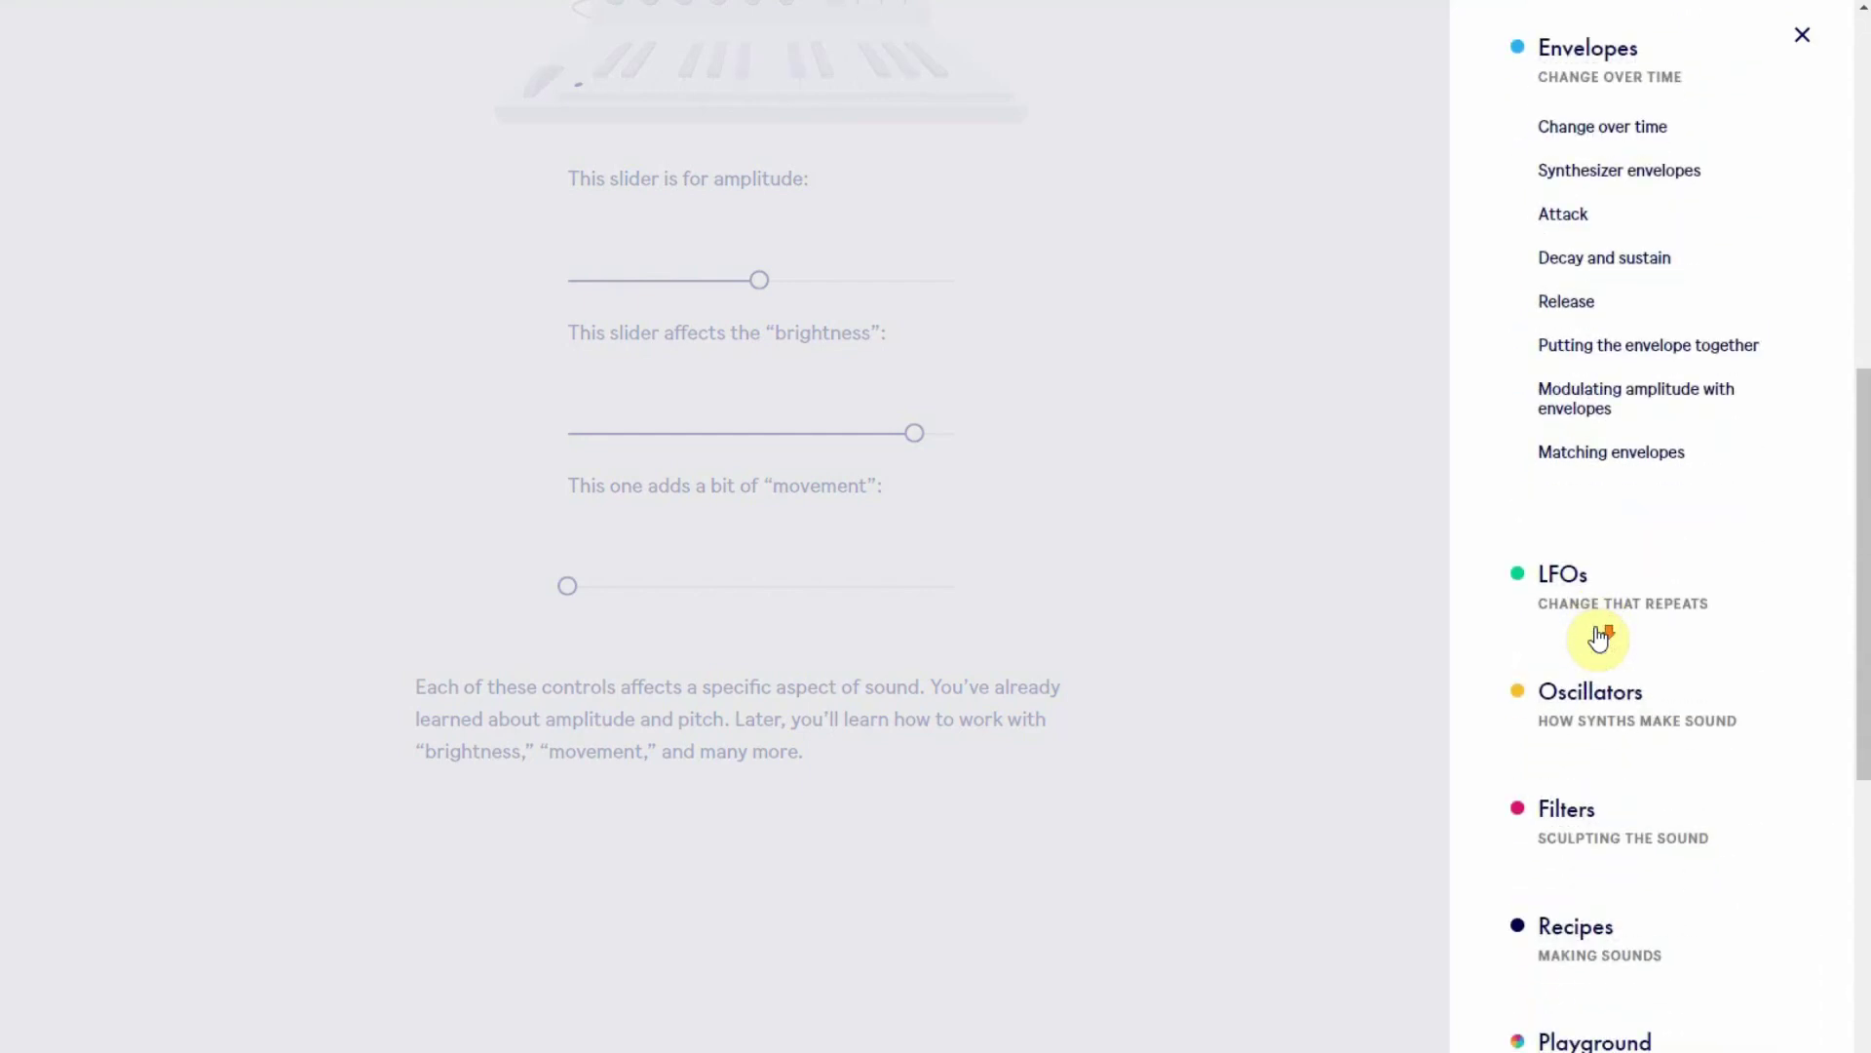
{"action": "left_click", "coordinate": [1600, 634]}
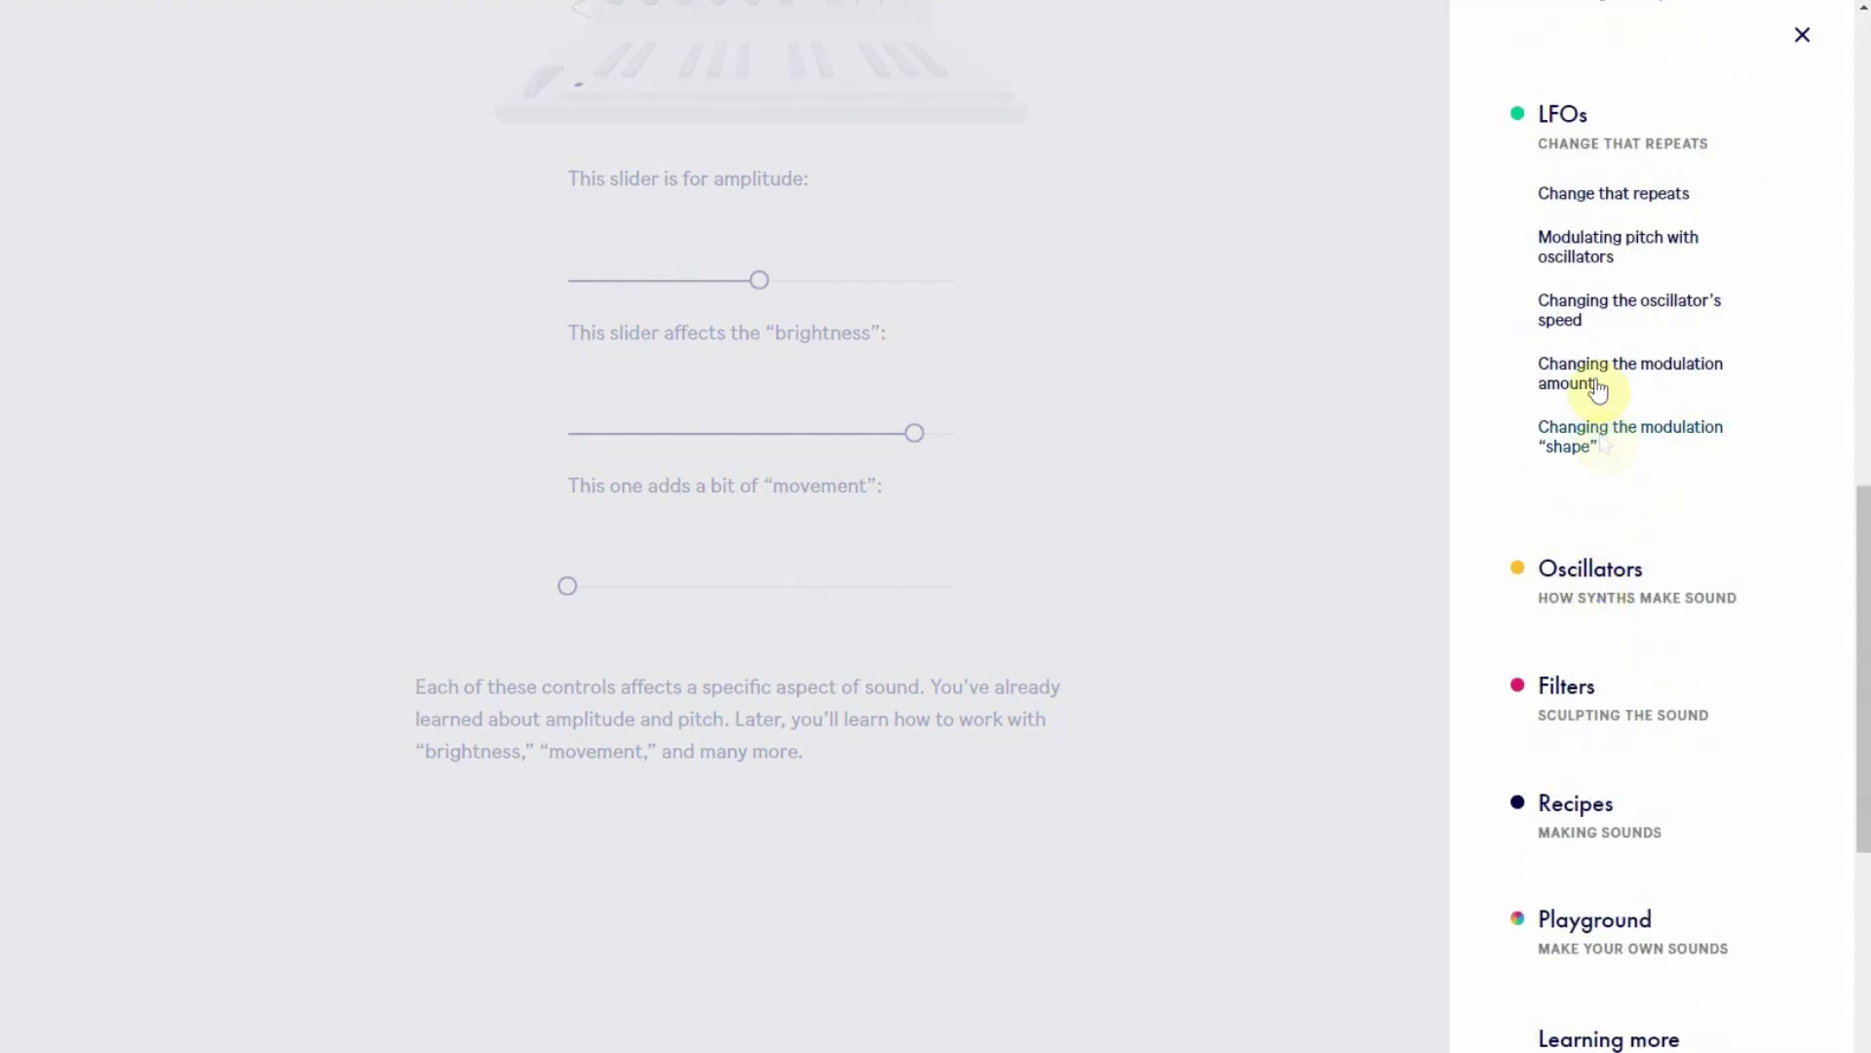
{"action": "left_click", "coordinate": [1600, 310]}
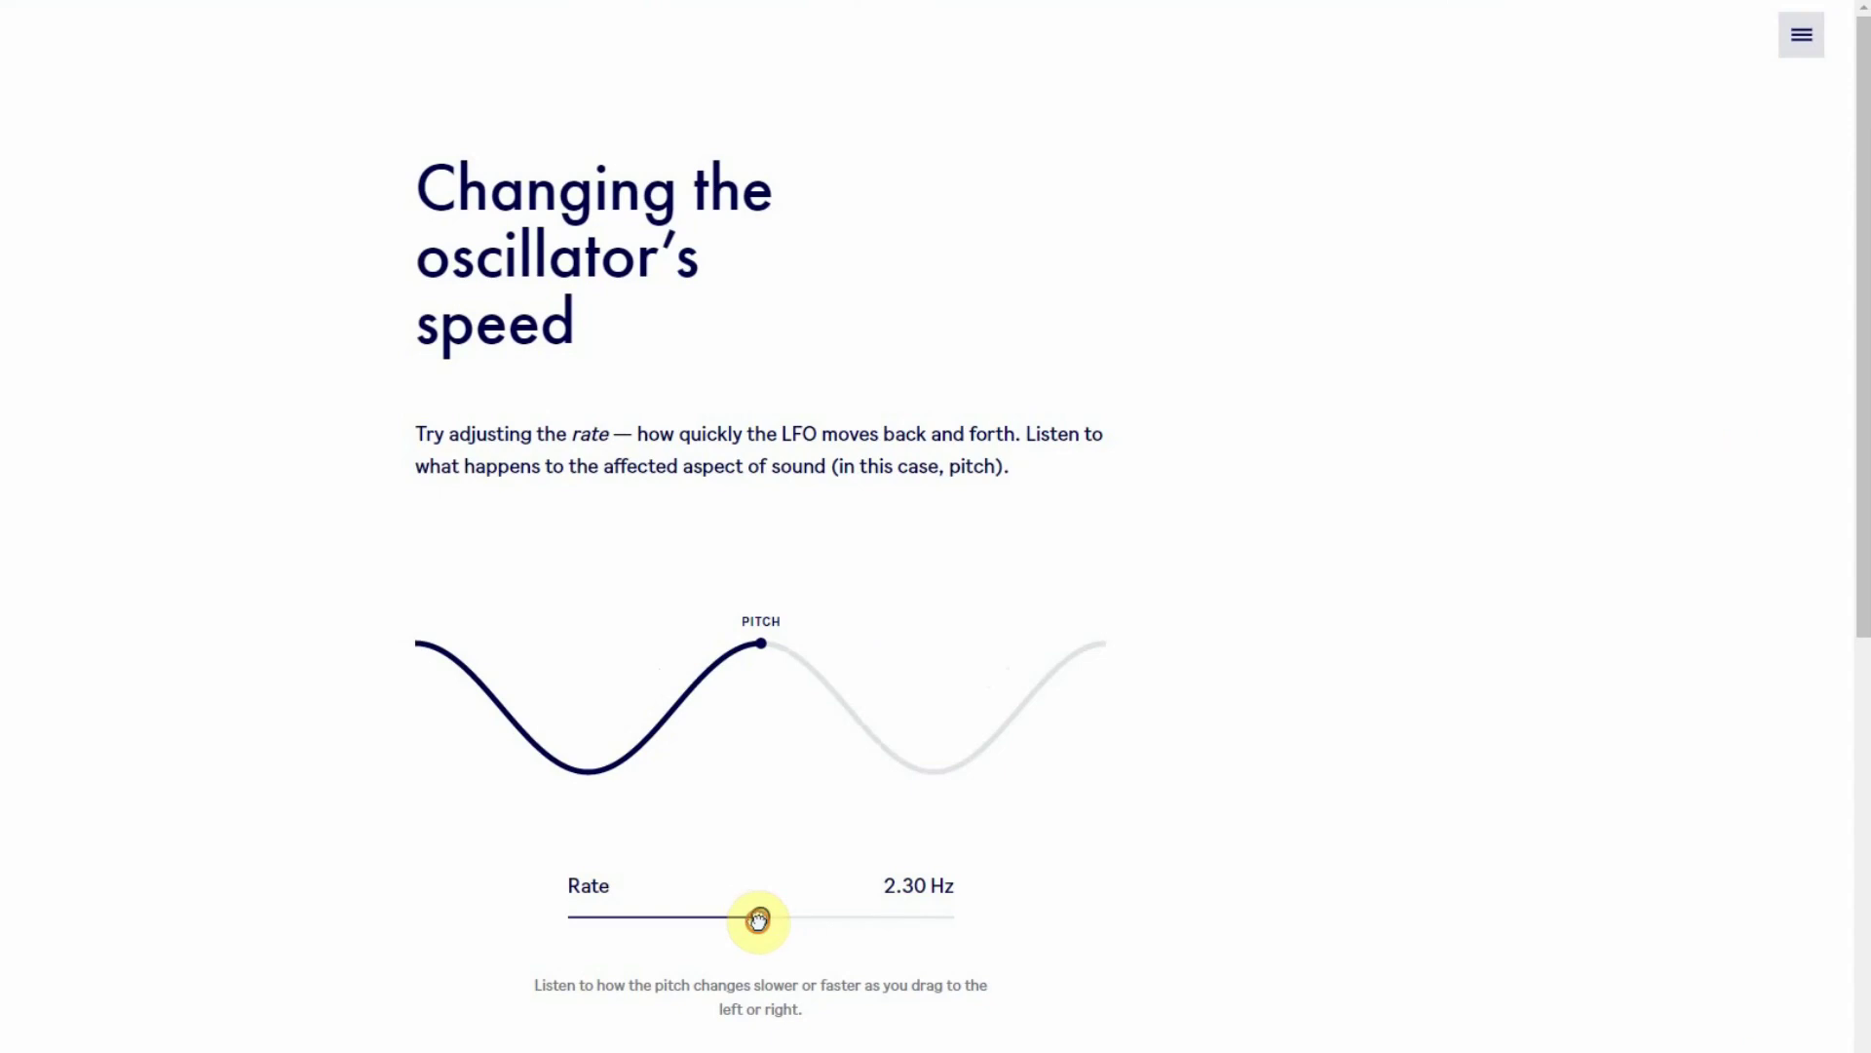
{"action": "mouse_move", "coordinate": [757, 918]}
{"action": "left_mouse_down"}
{"action": "mouse_move", "coordinate": [787, 903]}
{"action": "mouse_move", "coordinate": [644, 898]}
{"action": "mouse_move", "coordinate": [901, 892]}
{"action": "left_mouse_up"}
{"action": "scroll", "coordinate": [1257, 814], "scroll_direction": "down", "scroll_amount": 5}
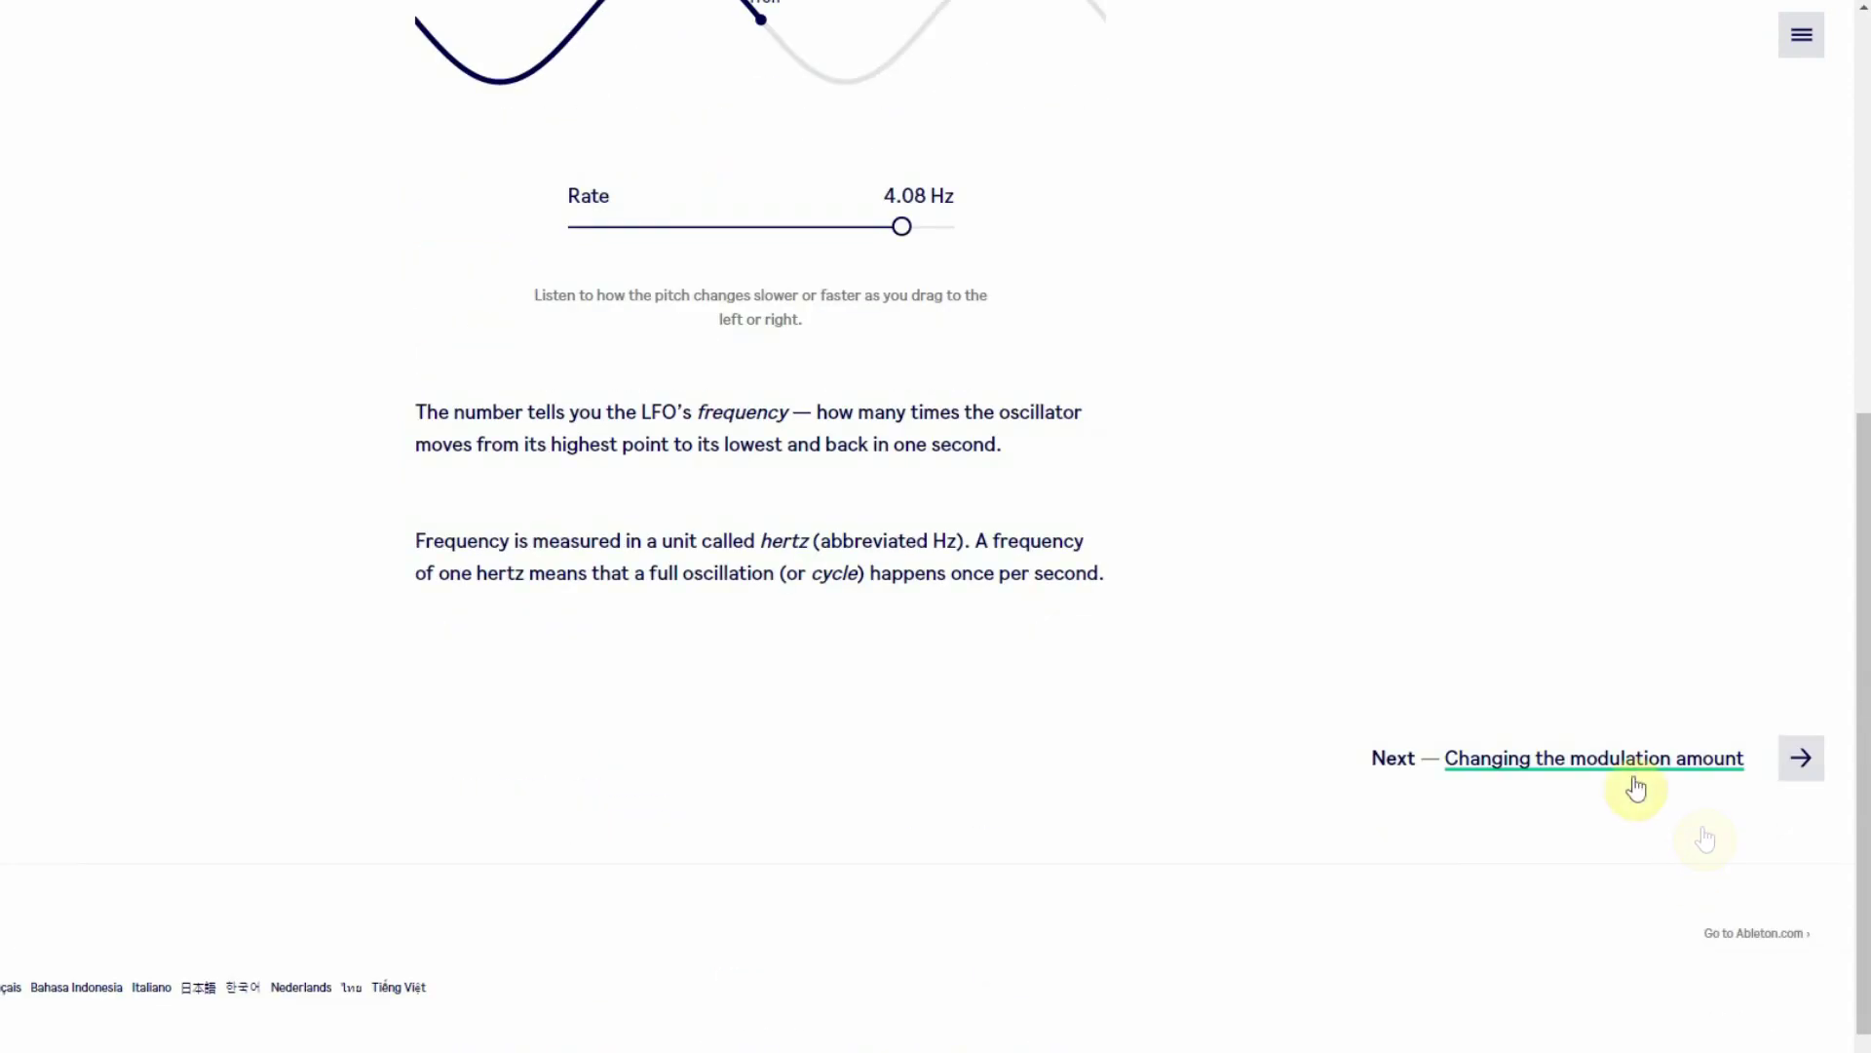
{"action": "left_click", "coordinate": [1627, 770]}
{"action": "mouse_move", "coordinate": [877, 920]}
{"action": "left_mouse_down"}
{"action": "mouse_move", "coordinate": [592, 914]}
{"action": "mouse_move", "coordinate": [980, 911]}
{"action": "mouse_move", "coordinate": [732, 906]}
{"action": "mouse_move", "coordinate": [774, 915]}
{"action": "left_mouse_up"}
{"action": "scroll", "coordinate": [1676, 831], "scroll_direction": "down", "scroll_amount": 5}
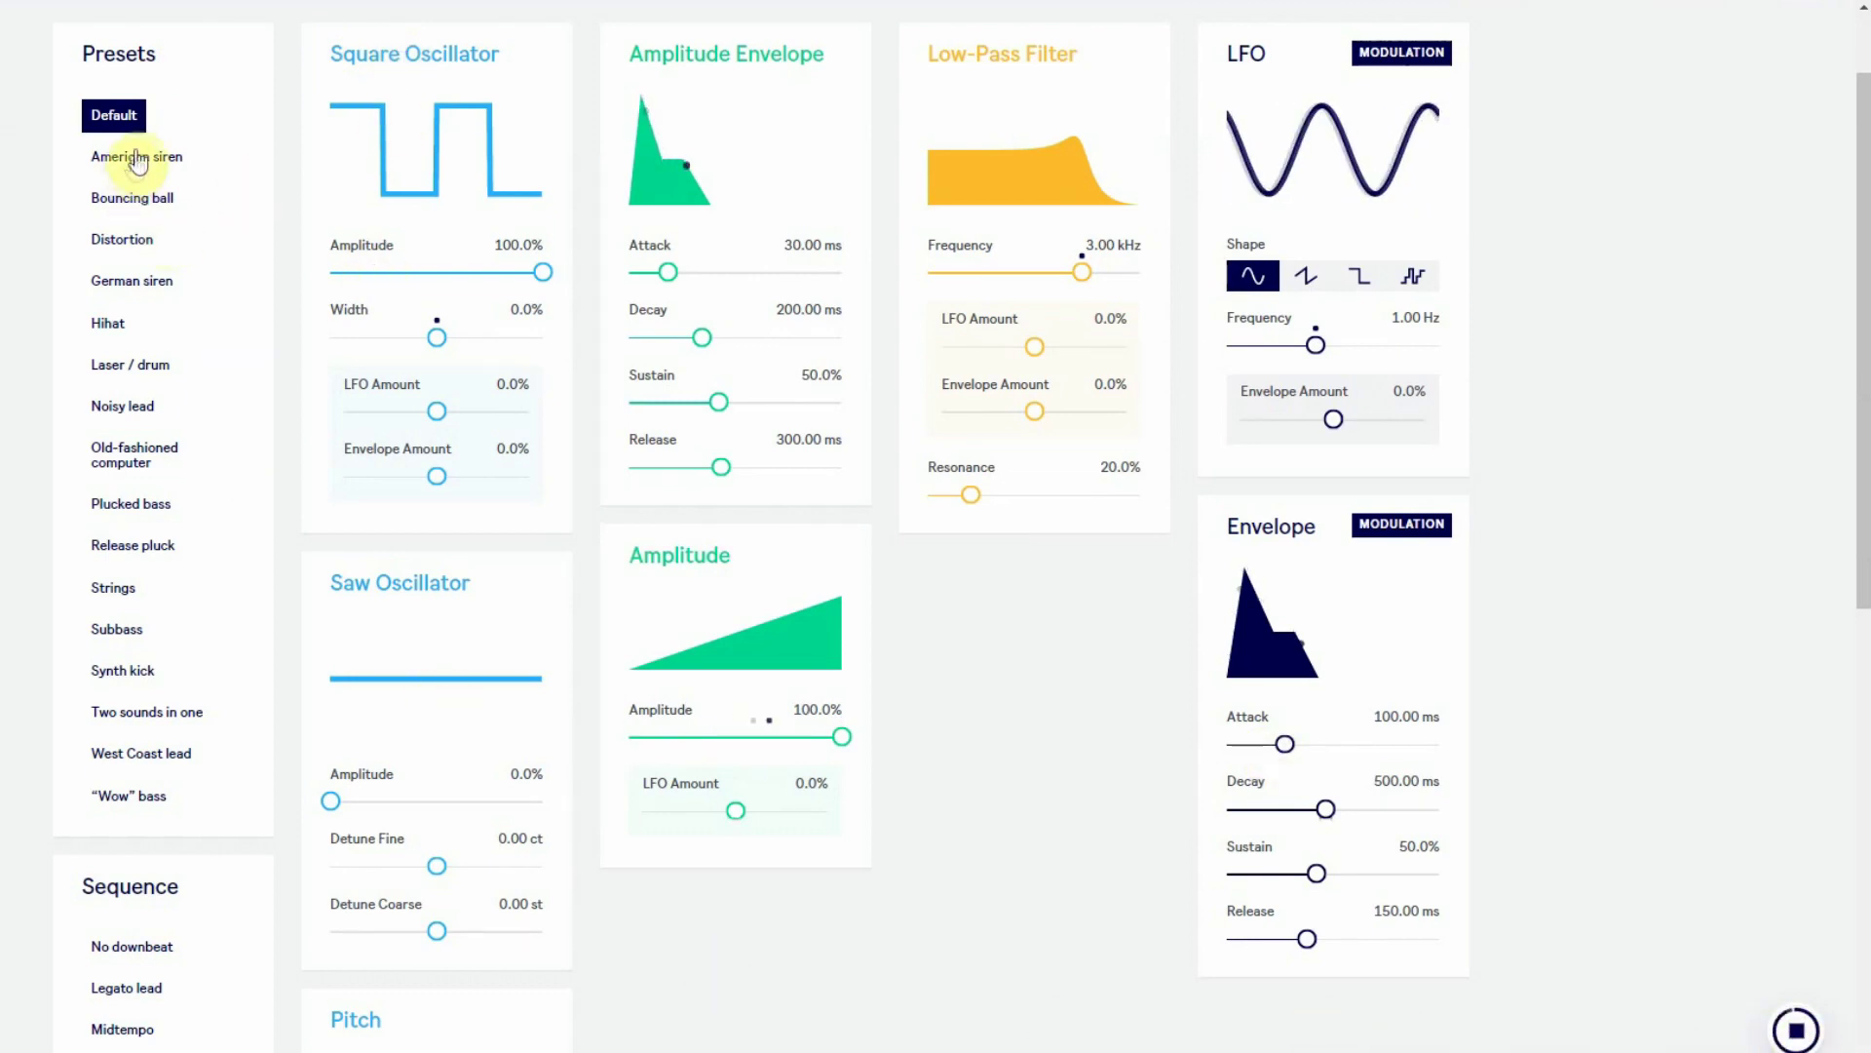
Step: Load the Distortion preset, lower LFO frequency, change wave shape, set envelope amount 24%
{"action": "left_click", "coordinate": [140, 200]}
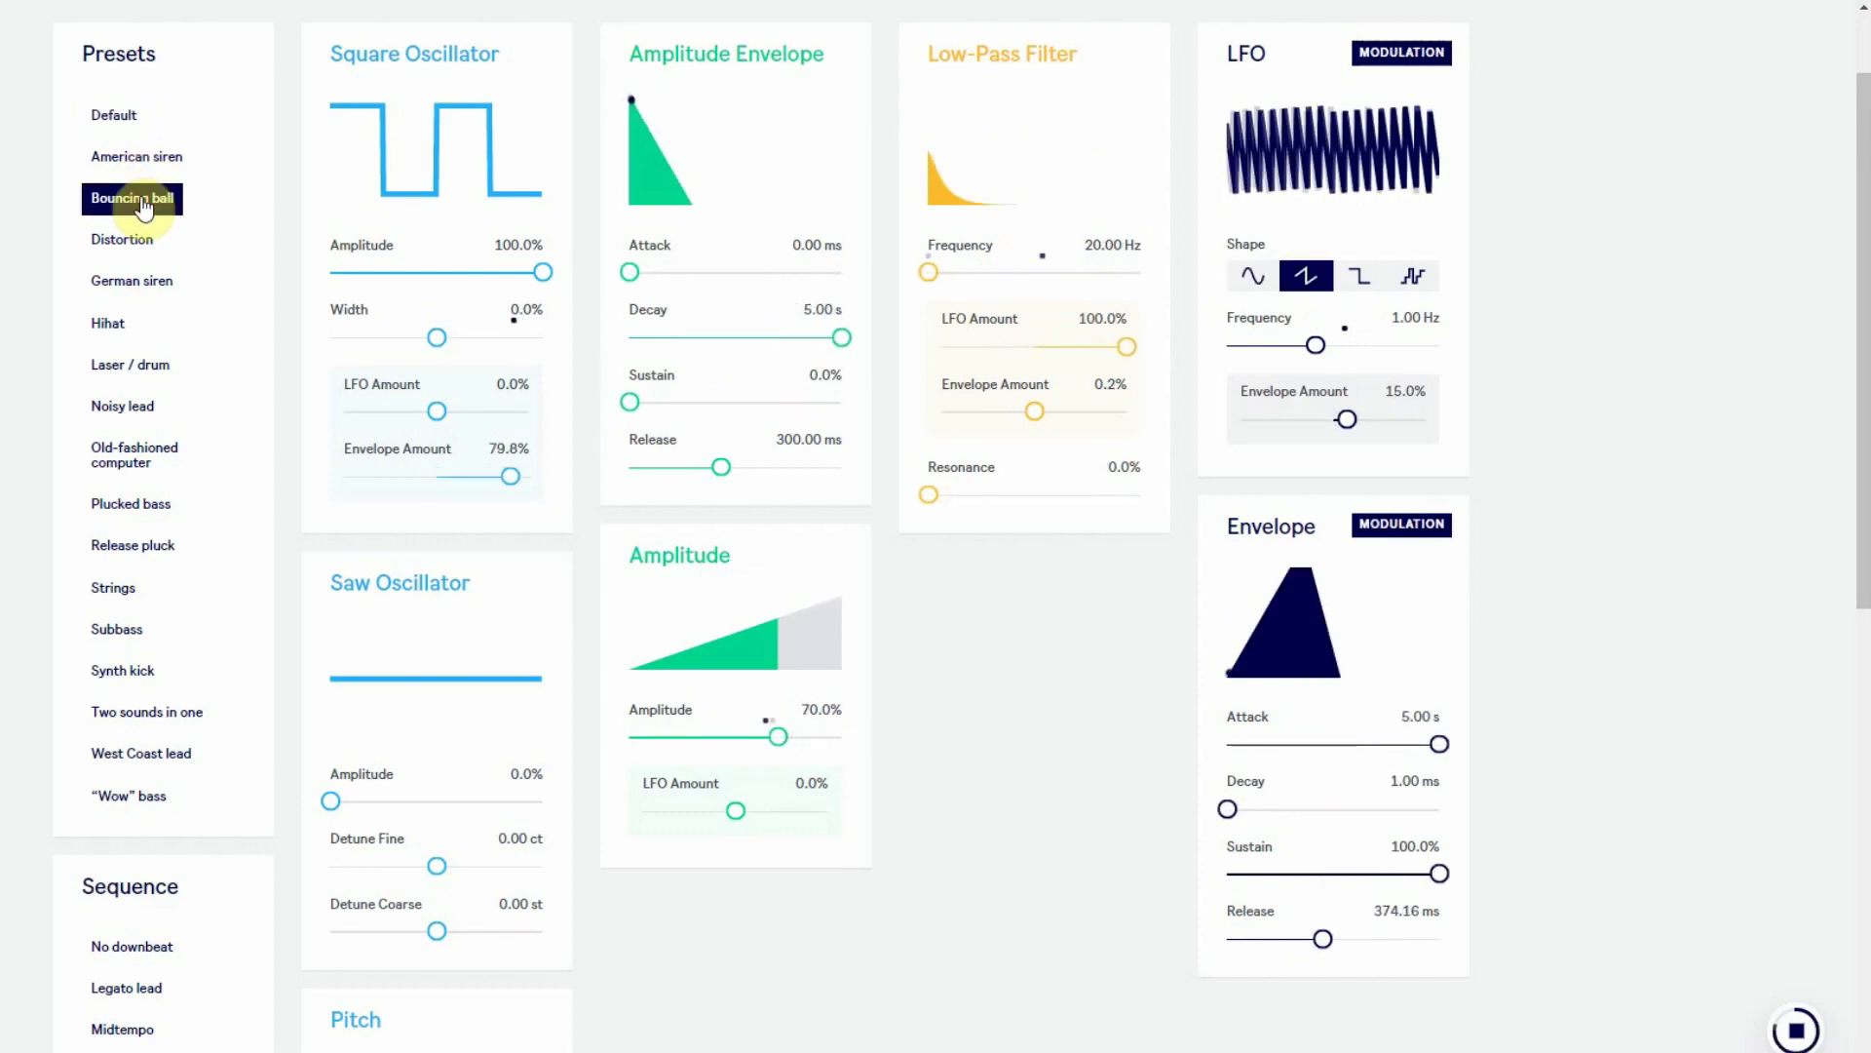
{"action": "left_click", "coordinate": [123, 242]}
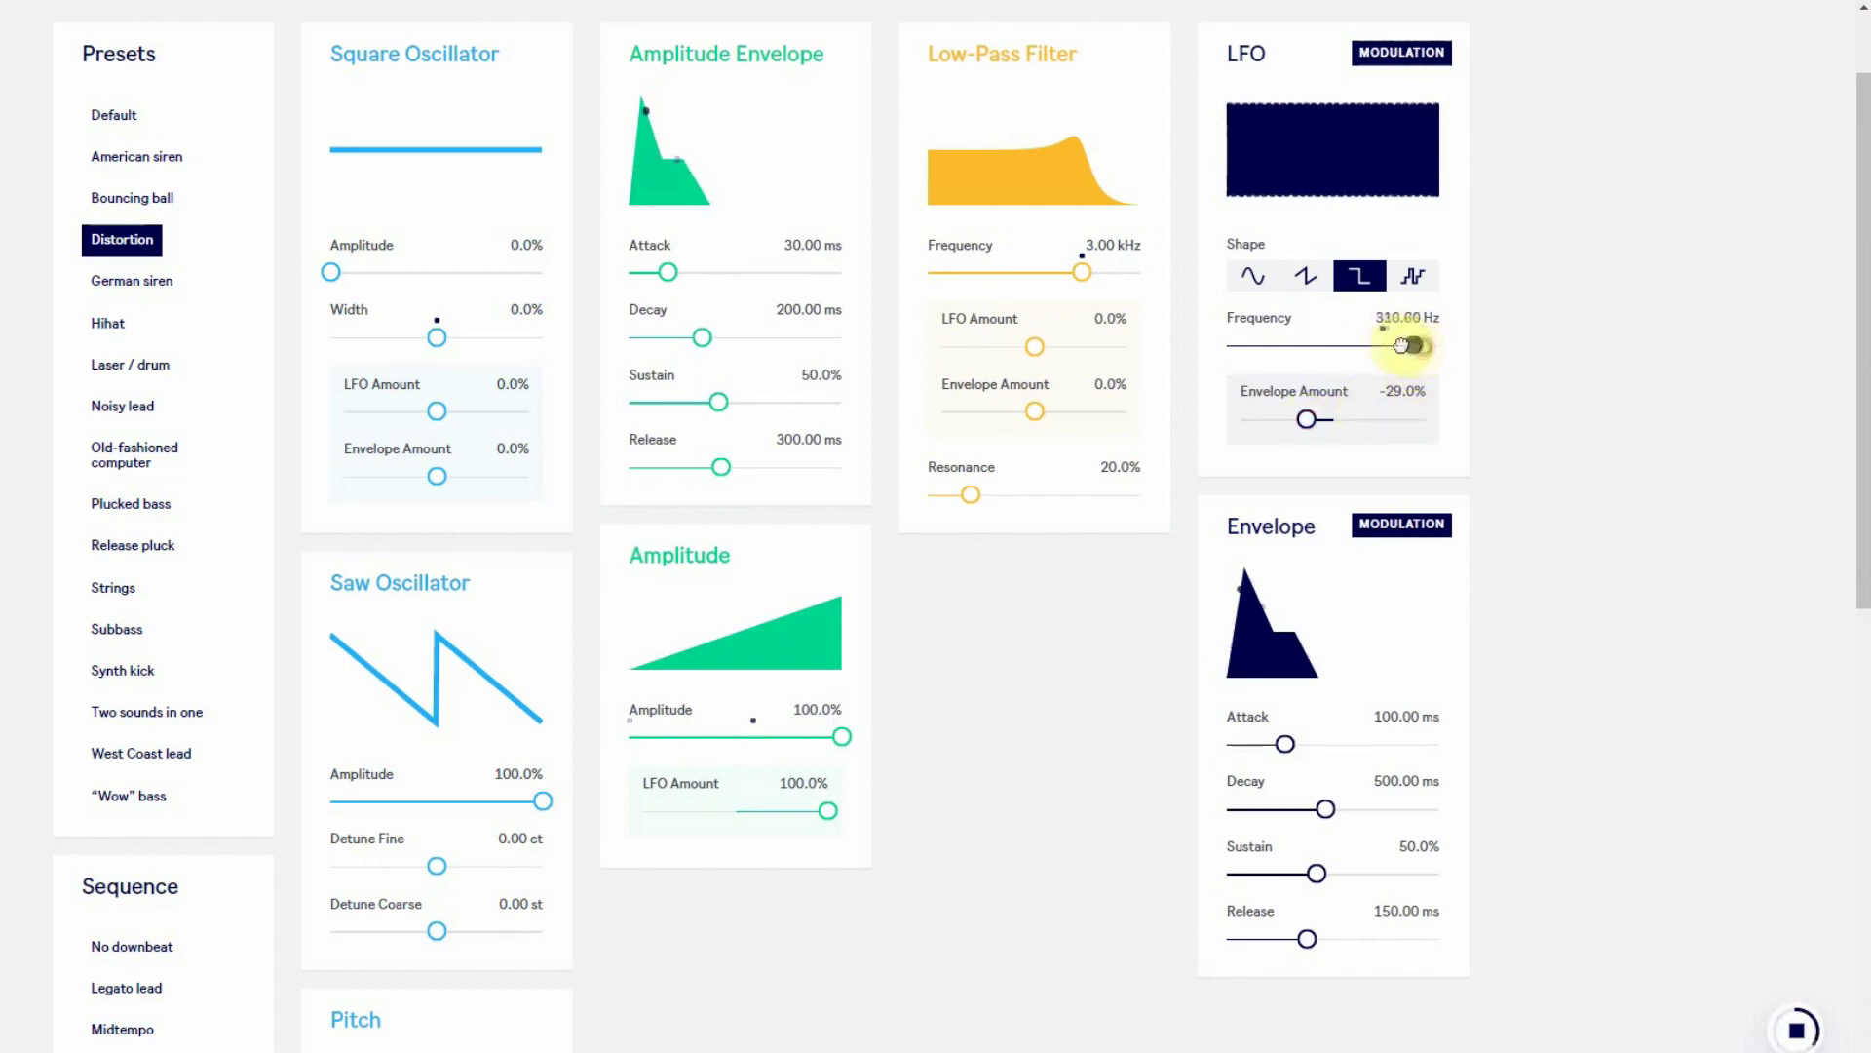
{"action": "left_click_drag", "start_coordinate": [1408, 346], "coordinate": [1346, 342]}
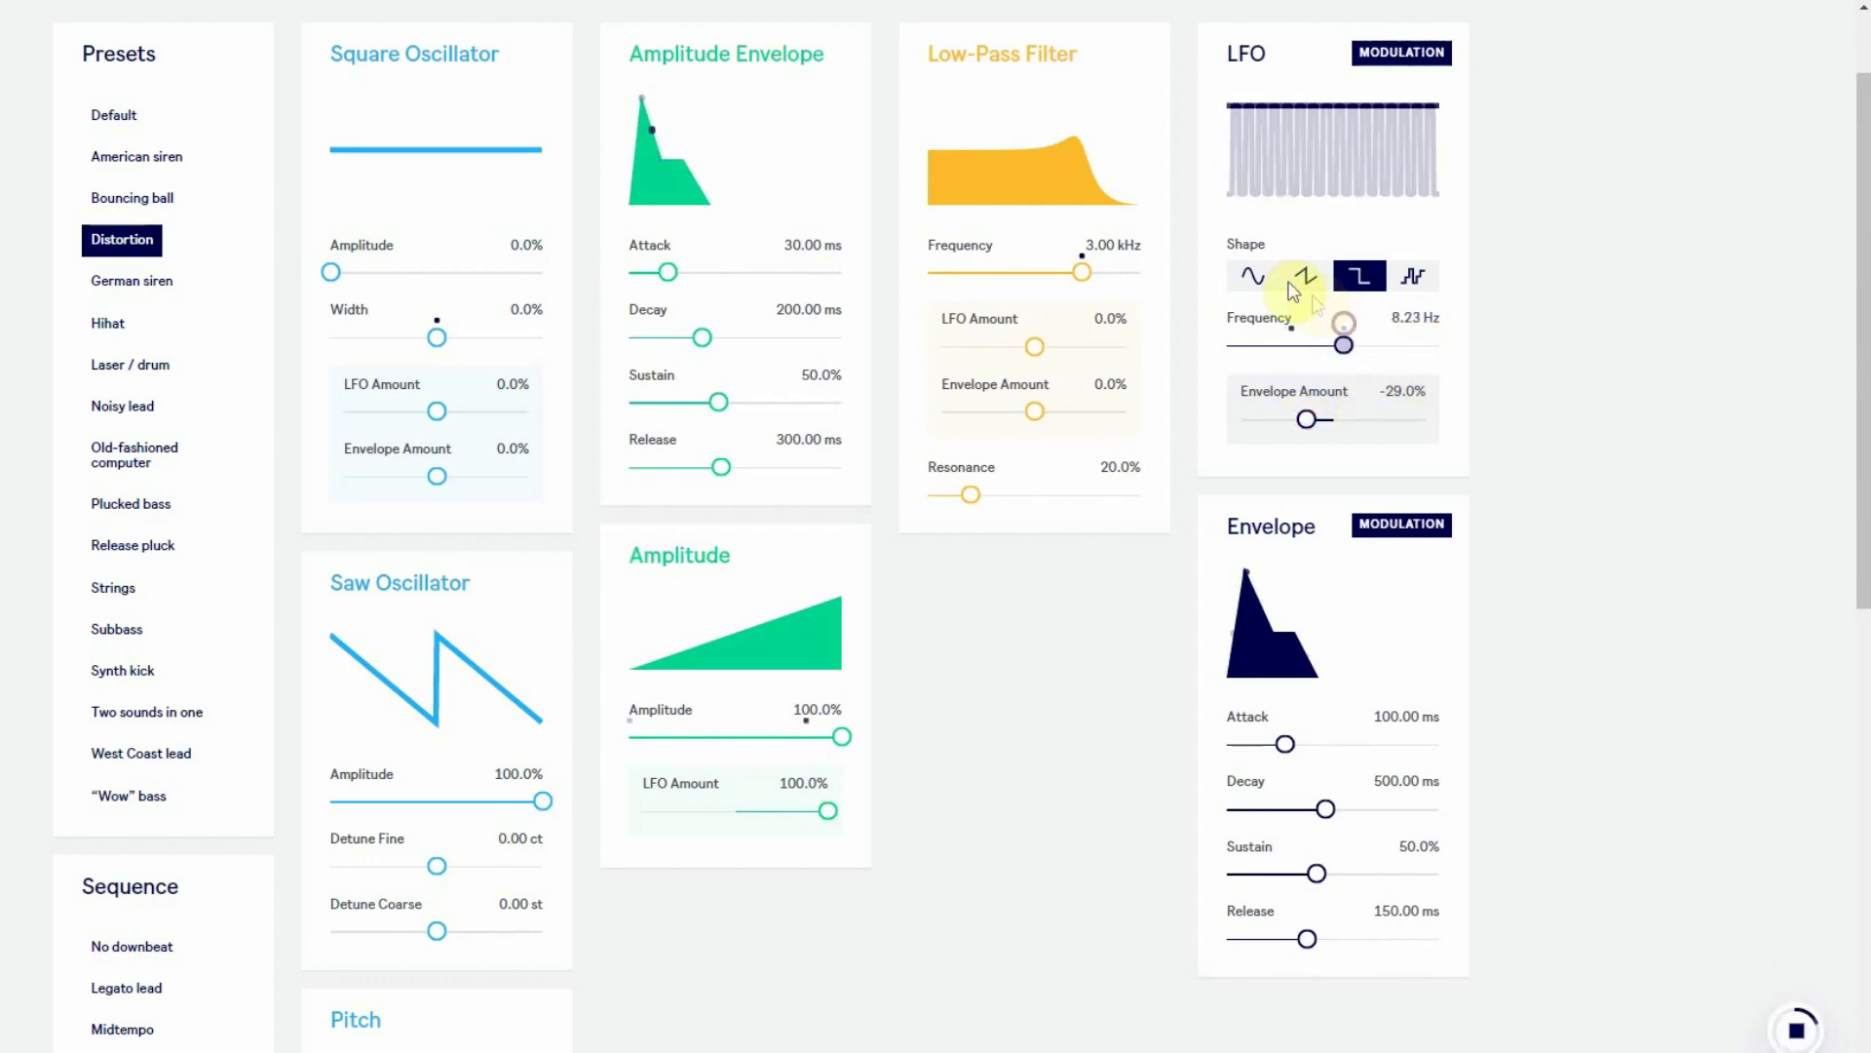
{"action": "left_click", "coordinate": [1251, 277]}
{"action": "left_click_drag", "start_coordinate": [1312, 420], "coordinate": [1352, 421]}
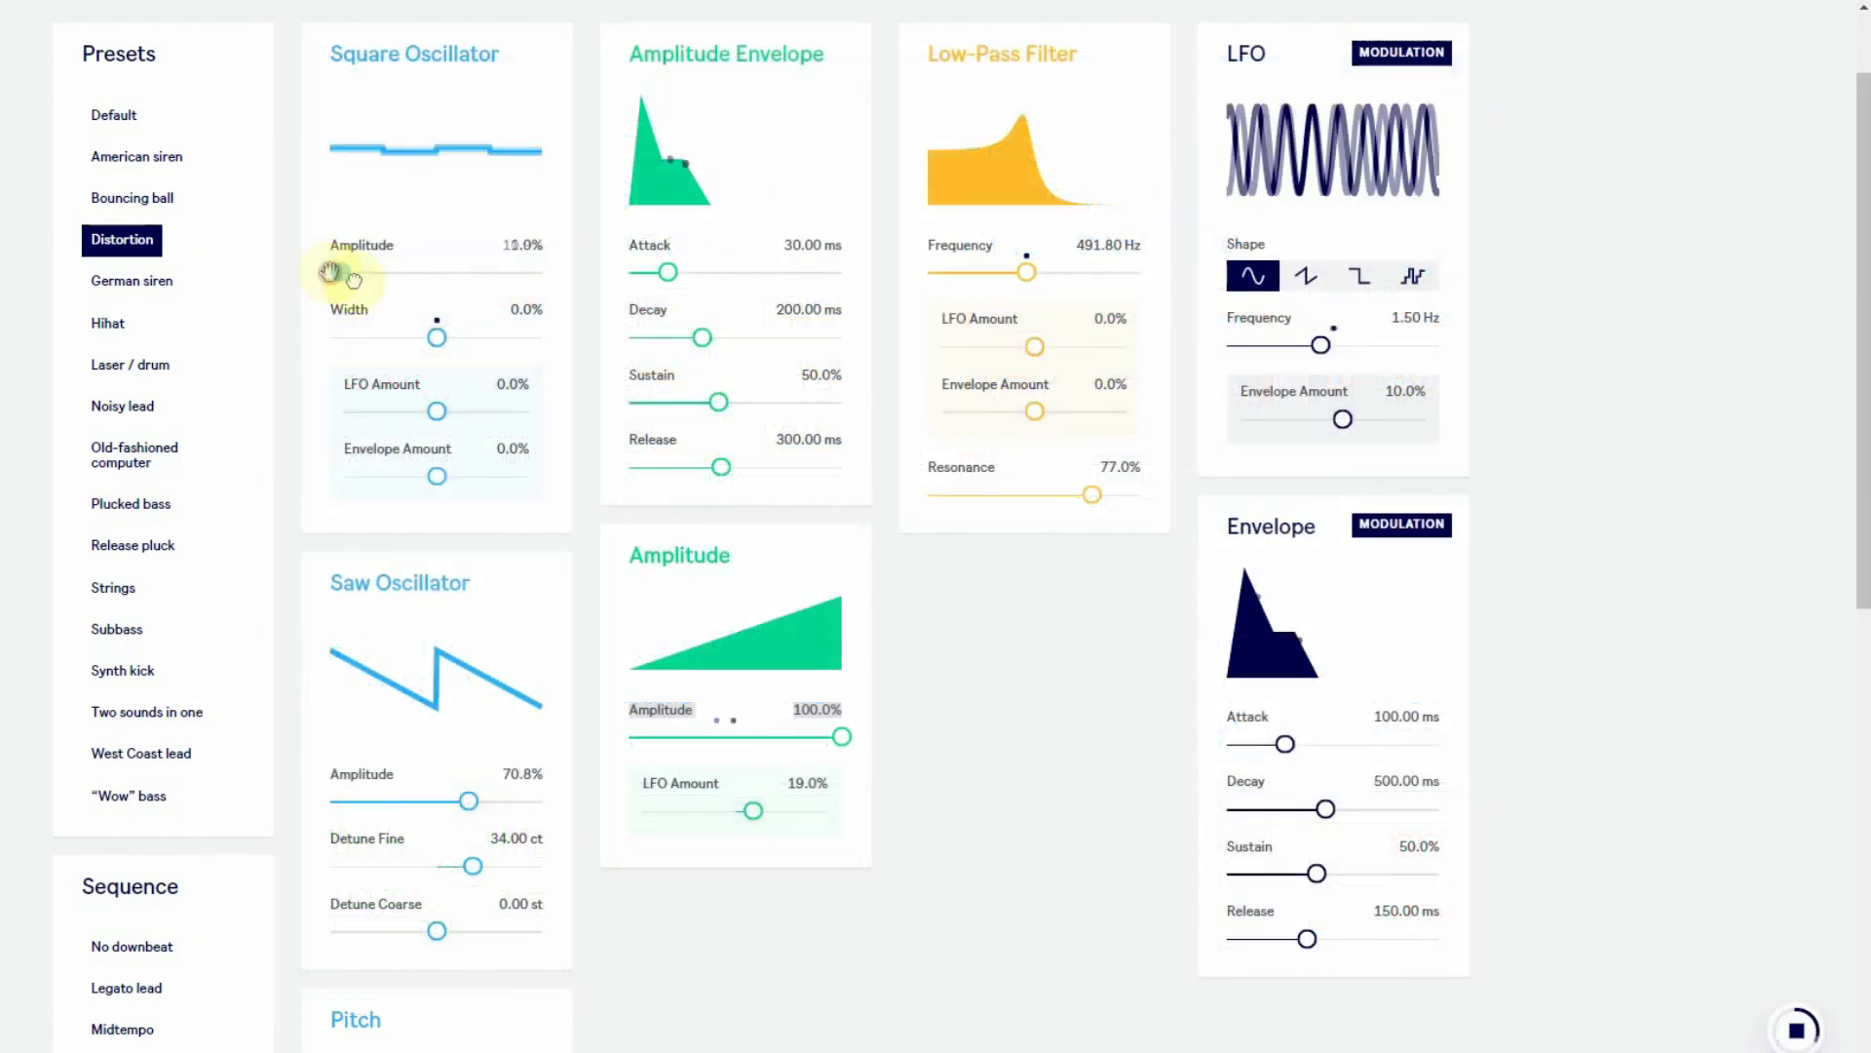
Step: Adjust the square oscillator amplitude and shorten the amplitude envelope decay to 53.51 ms
{"action": "left_click_drag", "start_coordinate": [278, 277], "coordinate": [708, 277]}
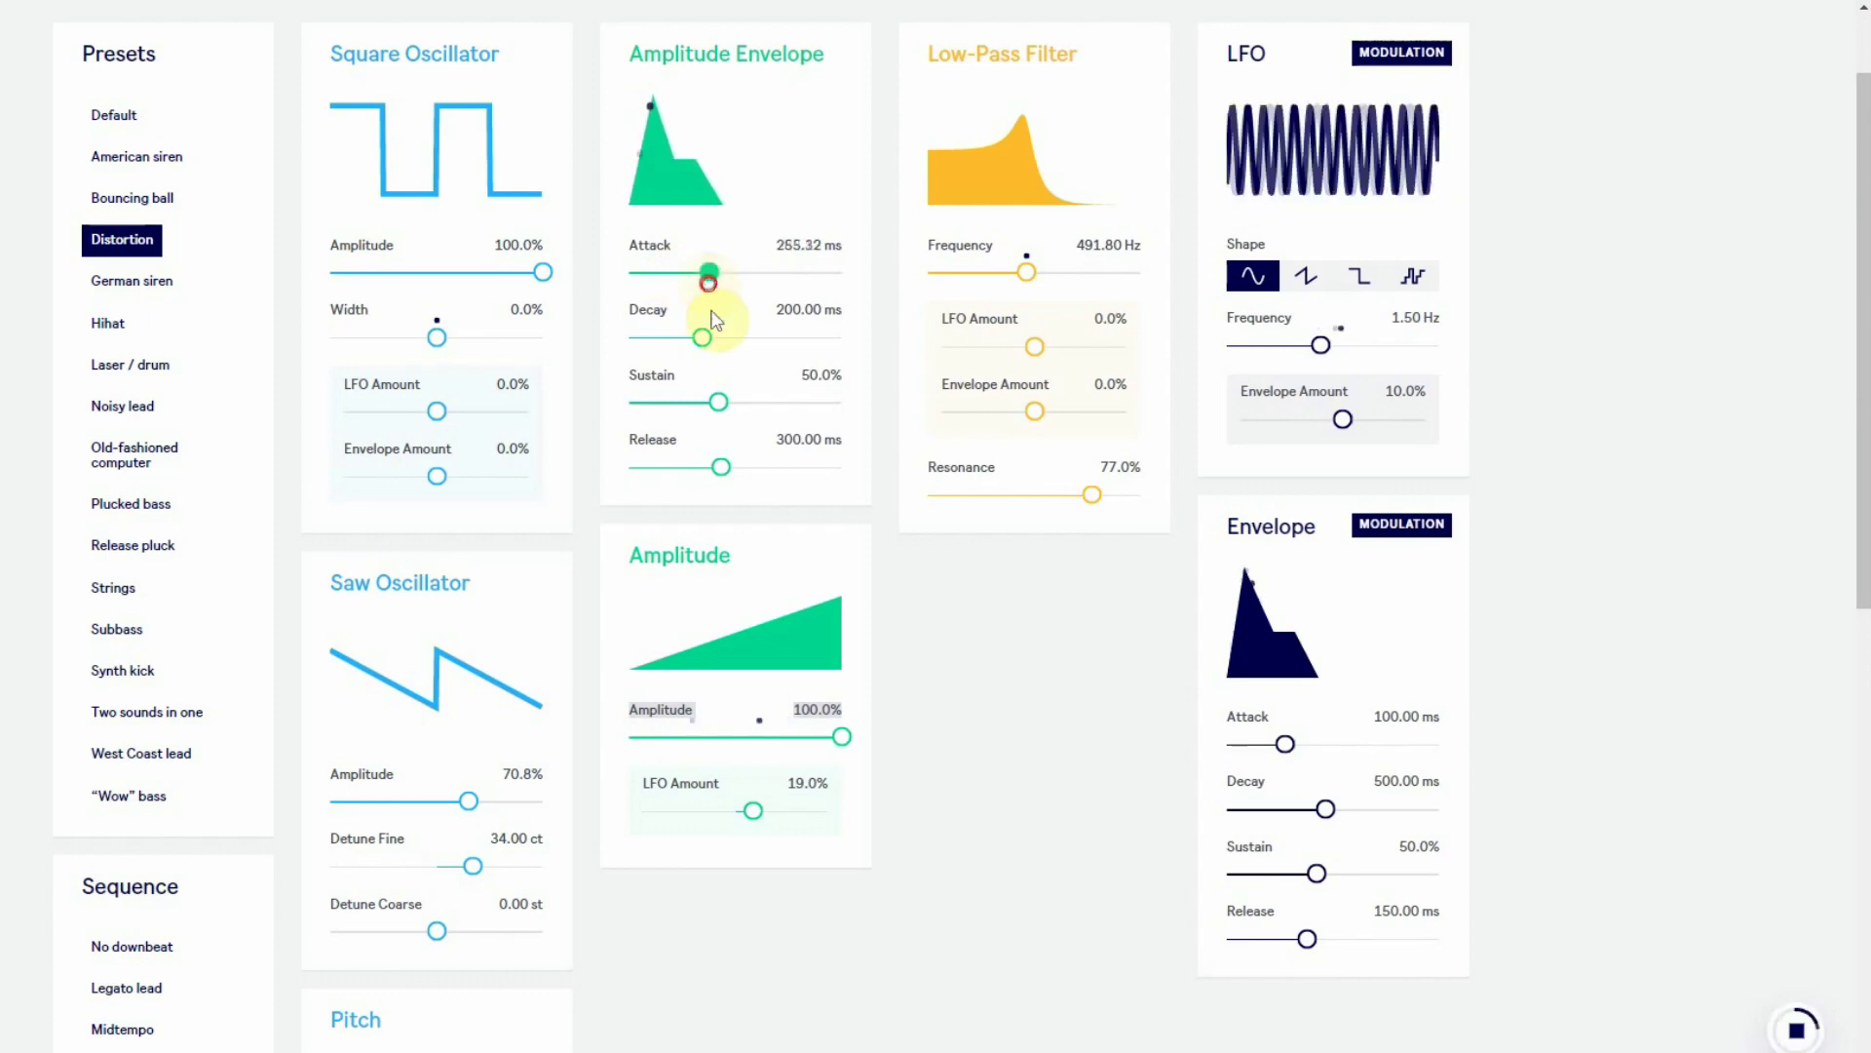
{"action": "left_click_drag", "start_coordinate": [710, 339], "coordinate": [675, 339]}
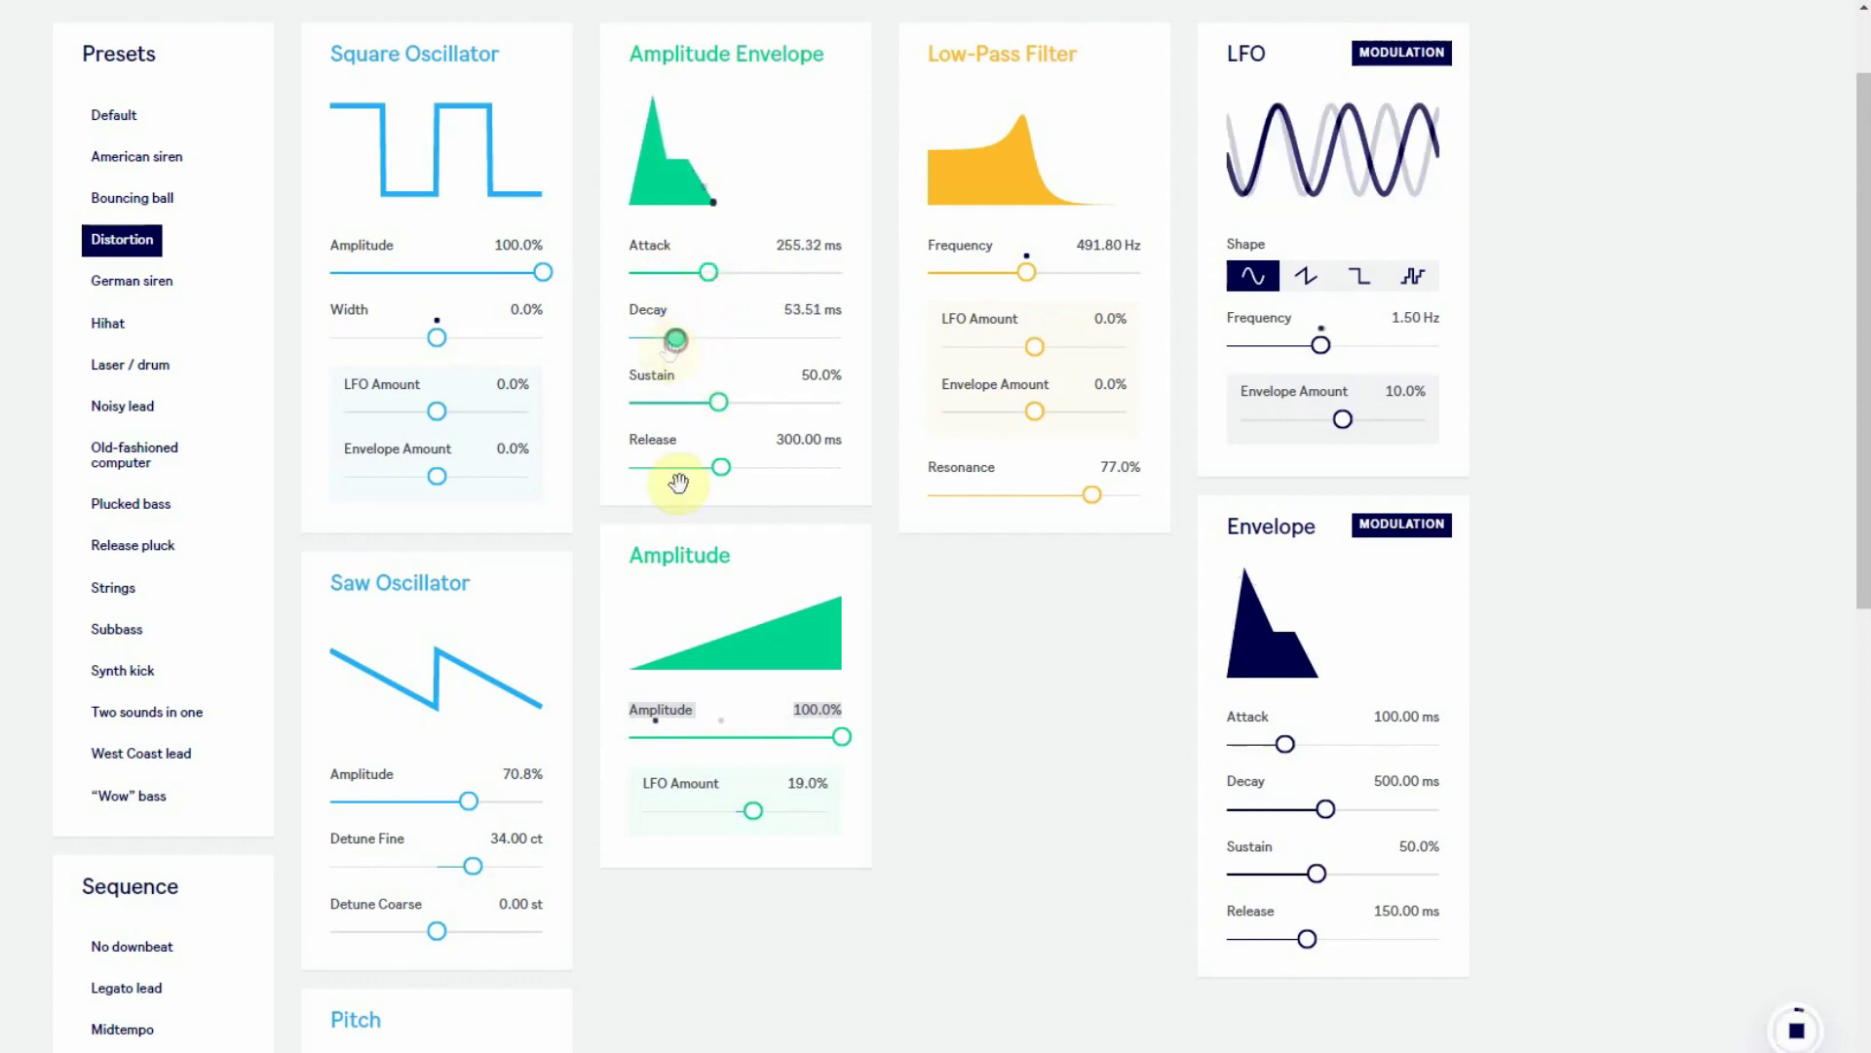